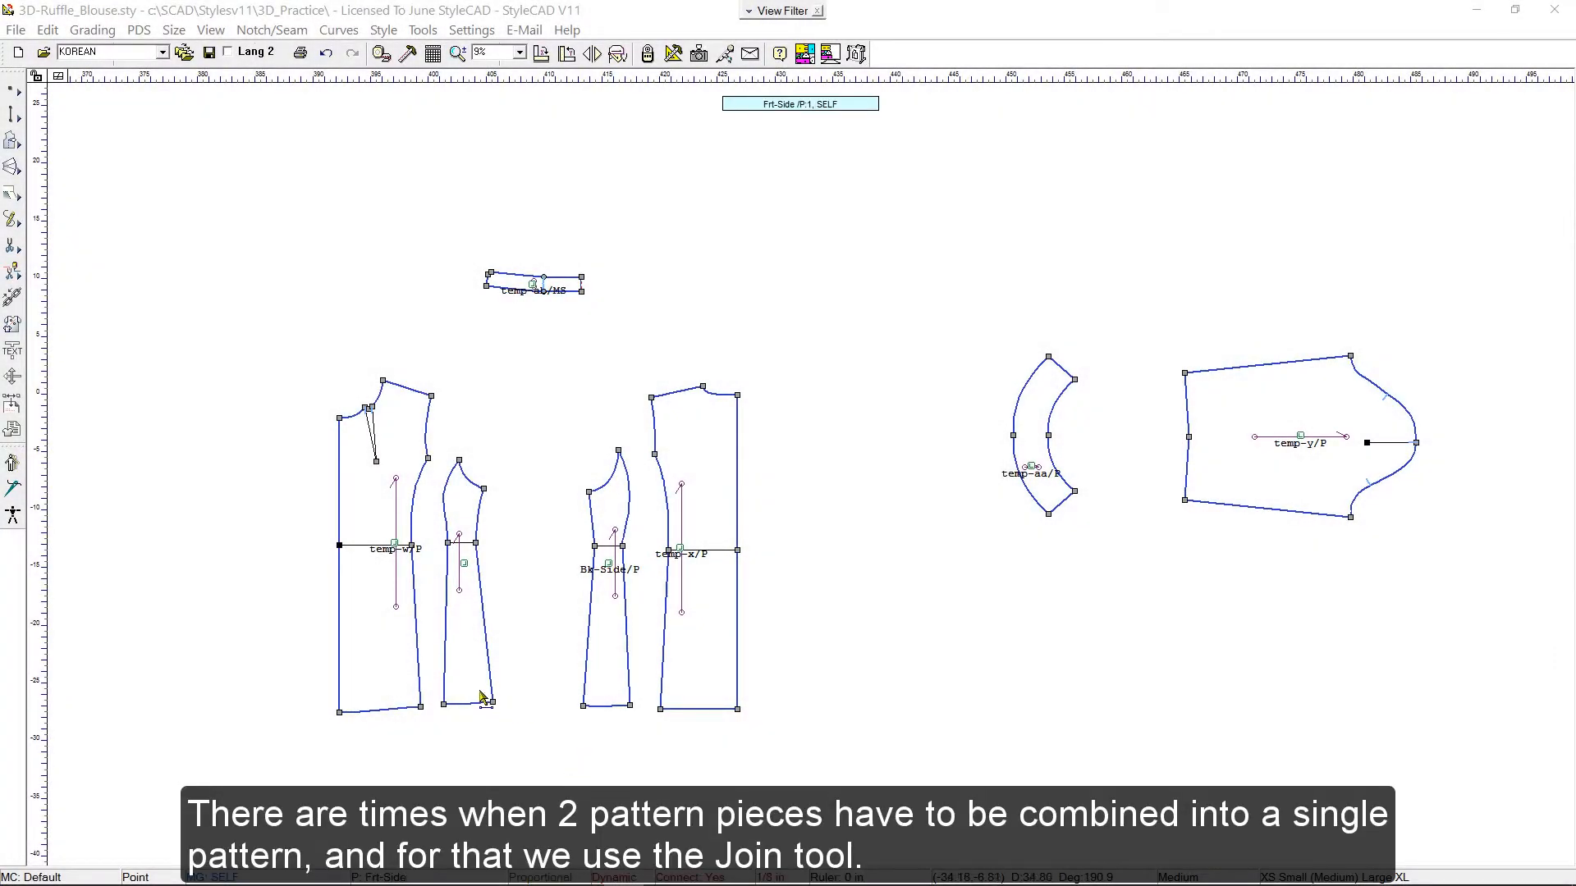
Select Frt-Side and Bk-Side together and move the pair away from the other pieces.
{"action": "left_click_drag", "start_coordinate": [484, 699], "coordinate": [592, 704]}
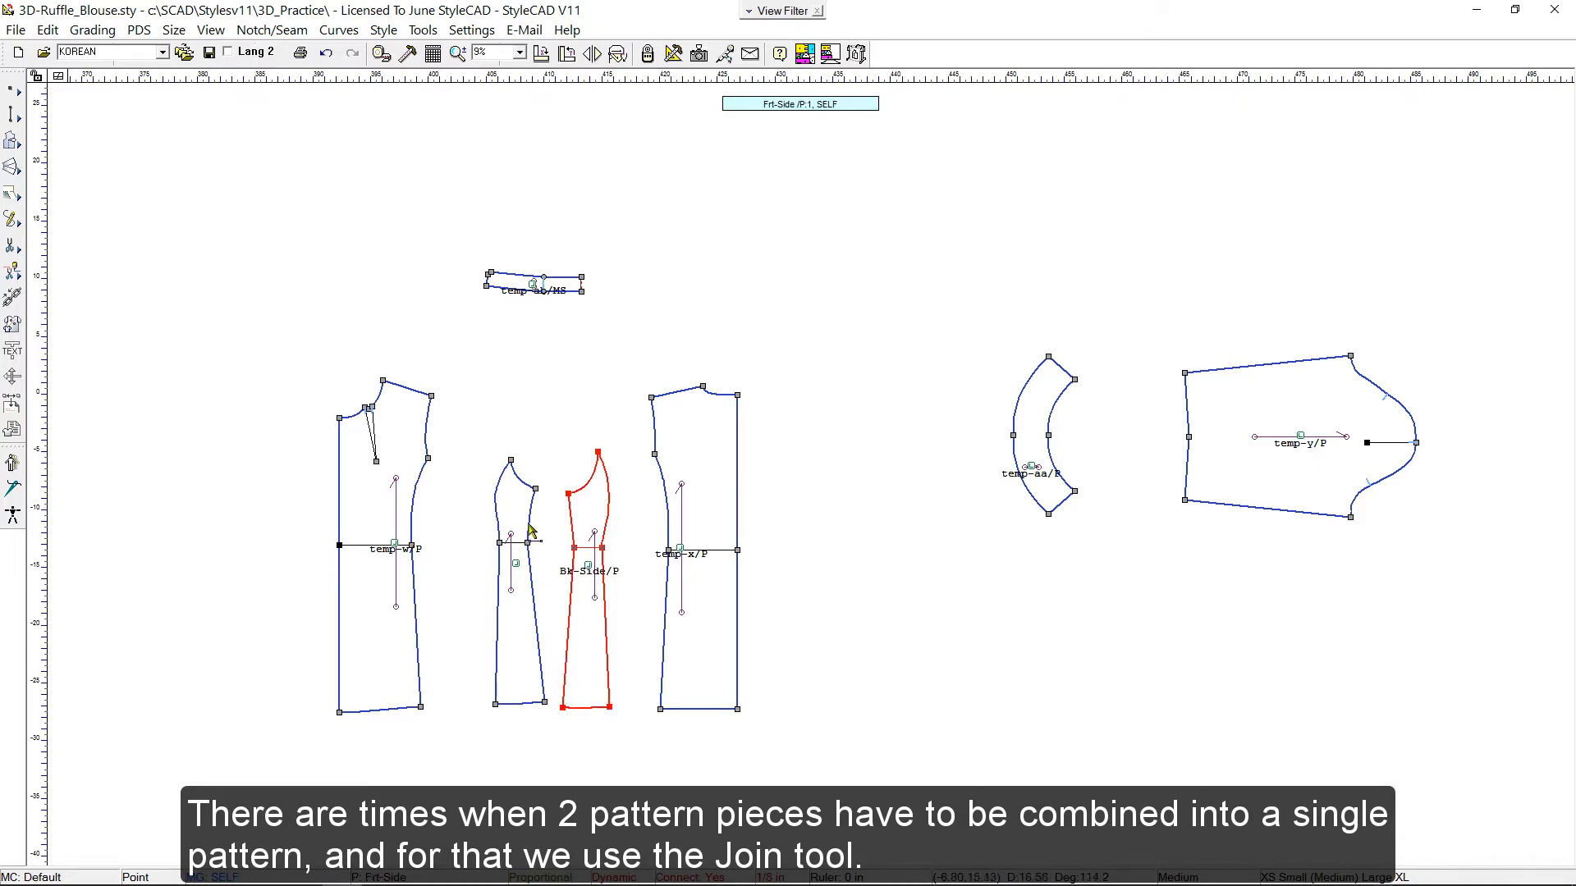
{"action": "left_click", "coordinate": [505, 517], "text": "shift"}
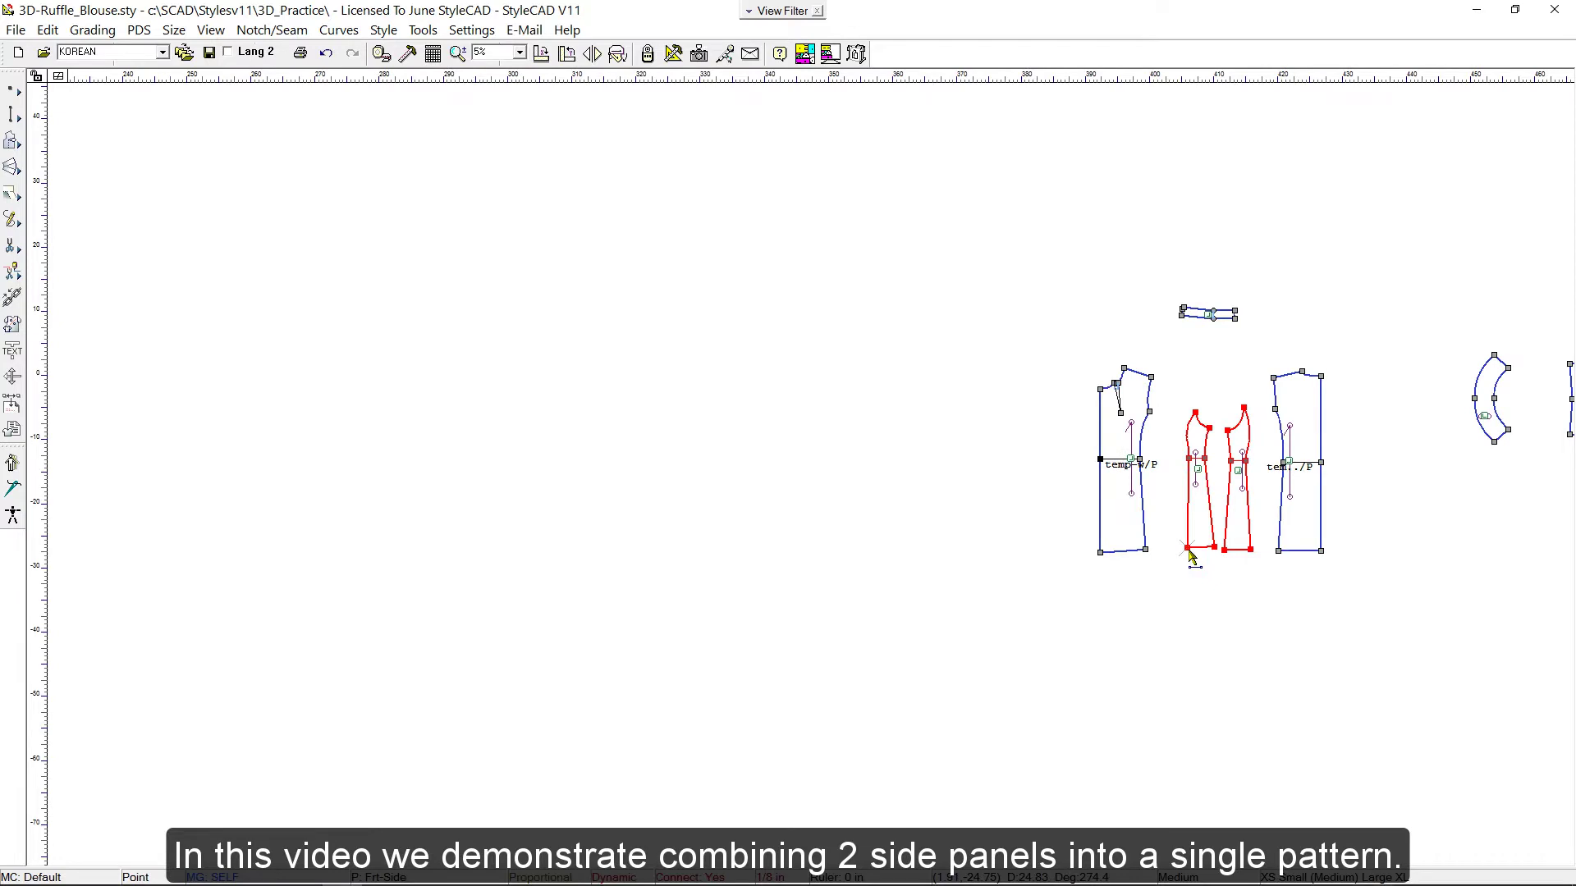
{"action": "left_click_drag", "start_coordinate": [1192, 558], "coordinate": [714, 566]}
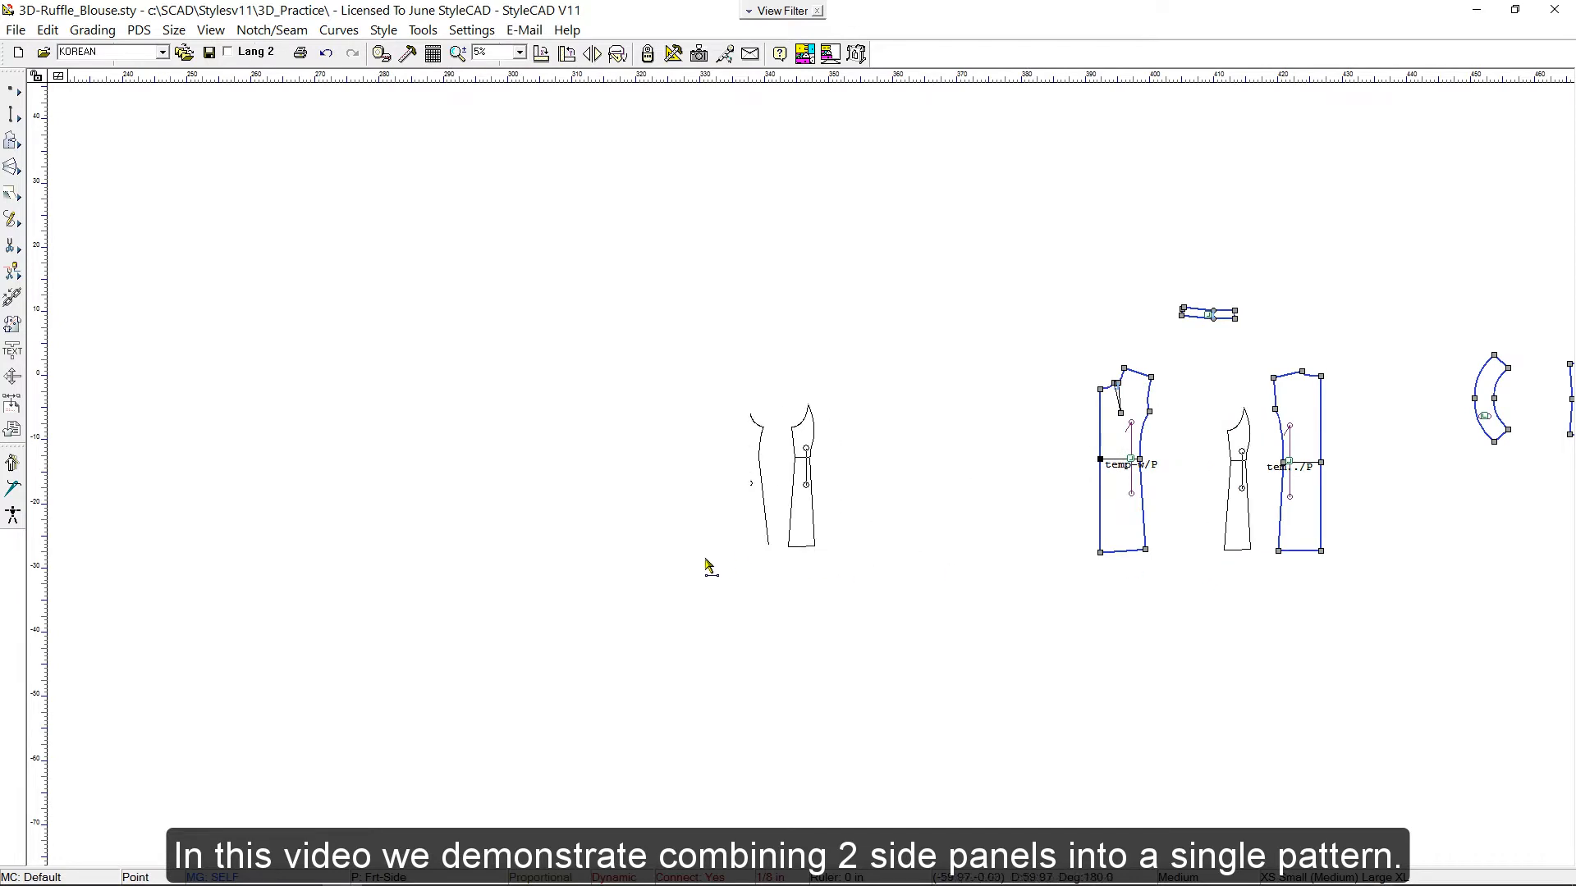
{"action": "scroll", "coordinate": [800, 493], "scroll_direction": "up", "scroll_amount": 3}
{"action": "left_click", "coordinate": [996, 578]}
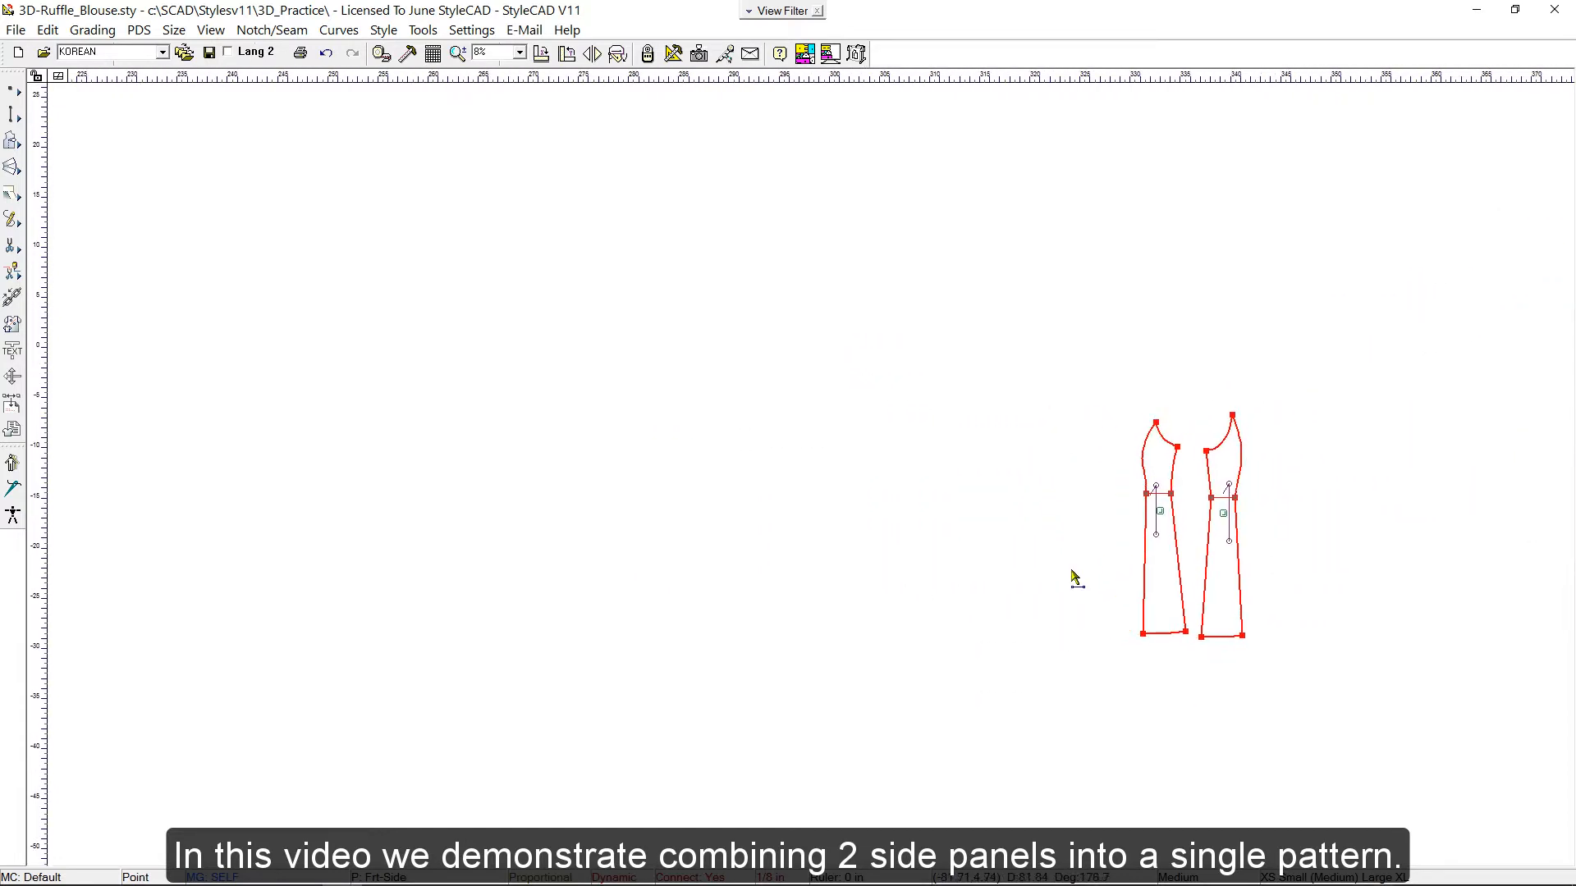
Place two copies of the side panel pair beside the original using LMB+J.
{"action": "left_click", "coordinate": [881, 589]}
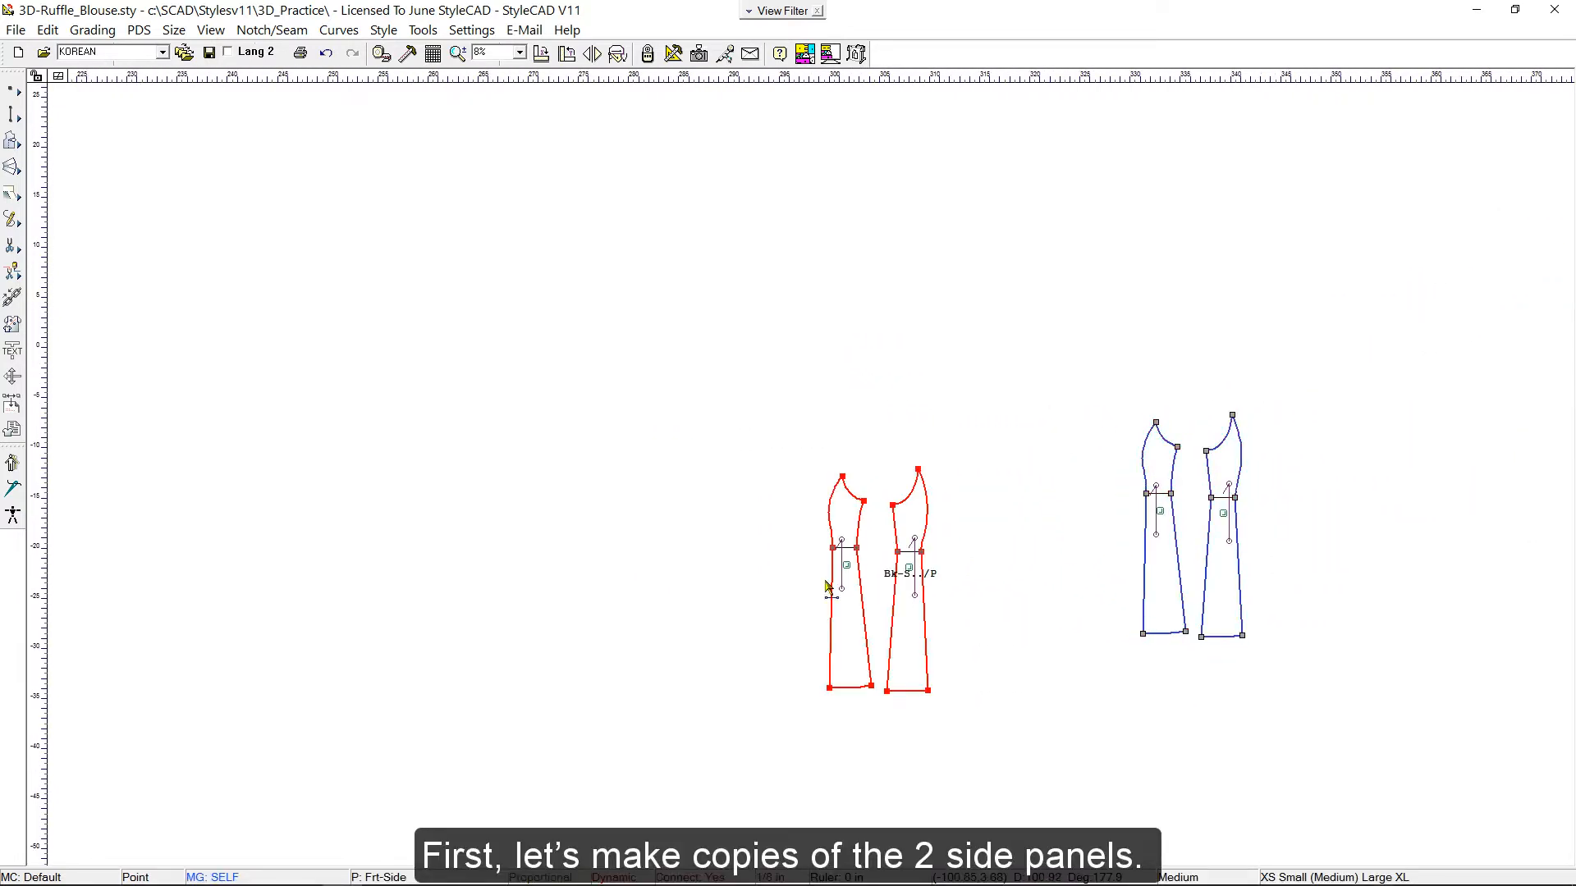
{"action": "left_click", "coordinate": [579, 566]}
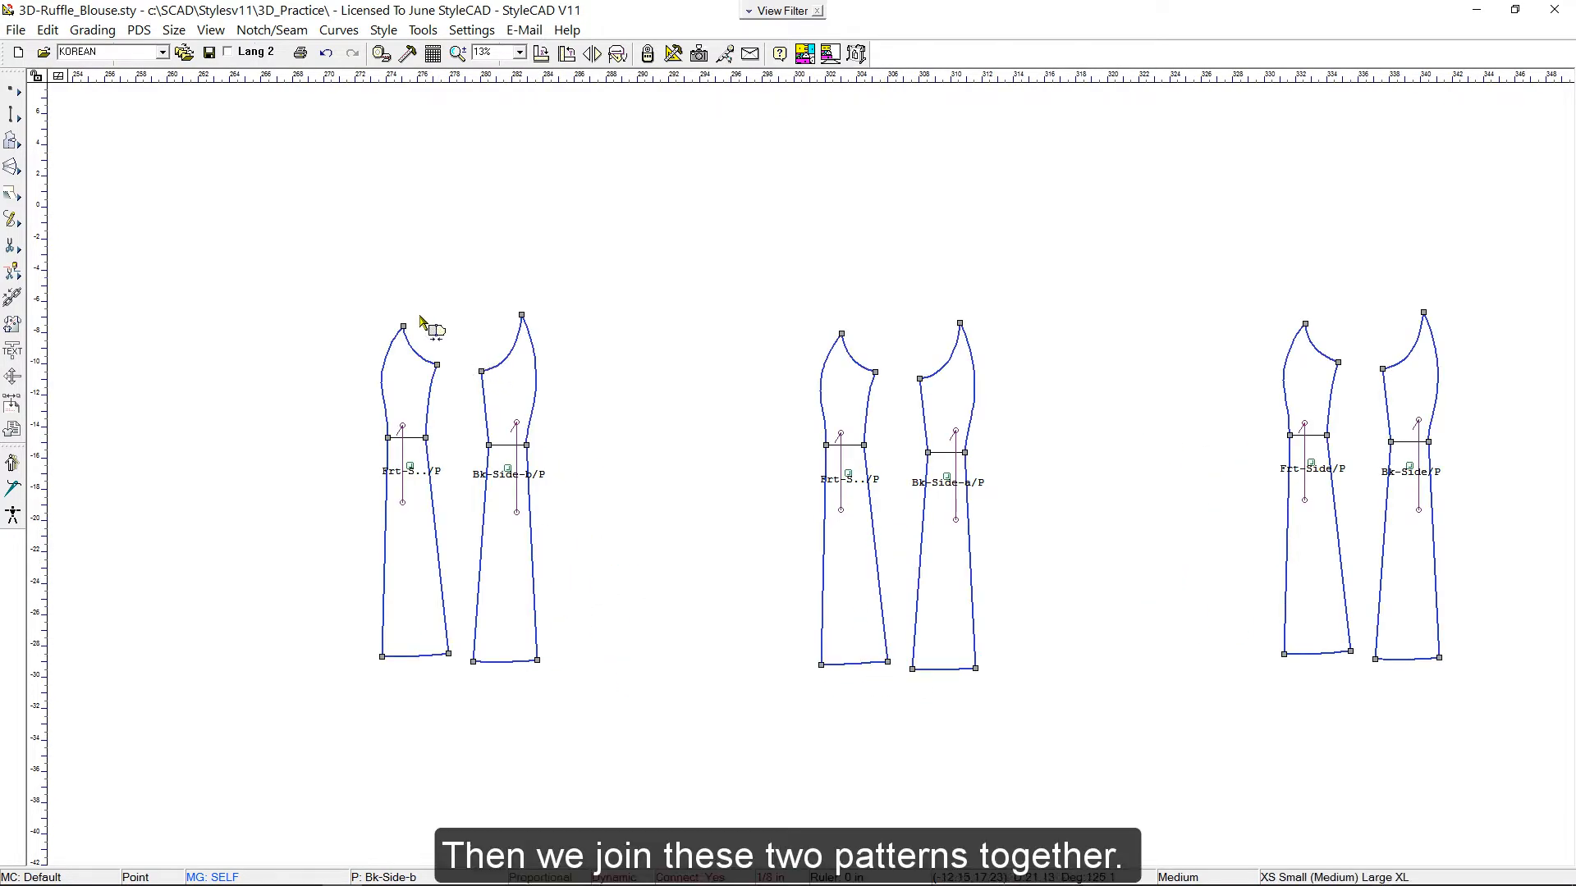
Join the left pair's front panel onto the back along the side seams and confirm Pattern Join Options.
{"action": "left_click_drag", "start_coordinate": [428, 323], "coordinate": [504, 700]}
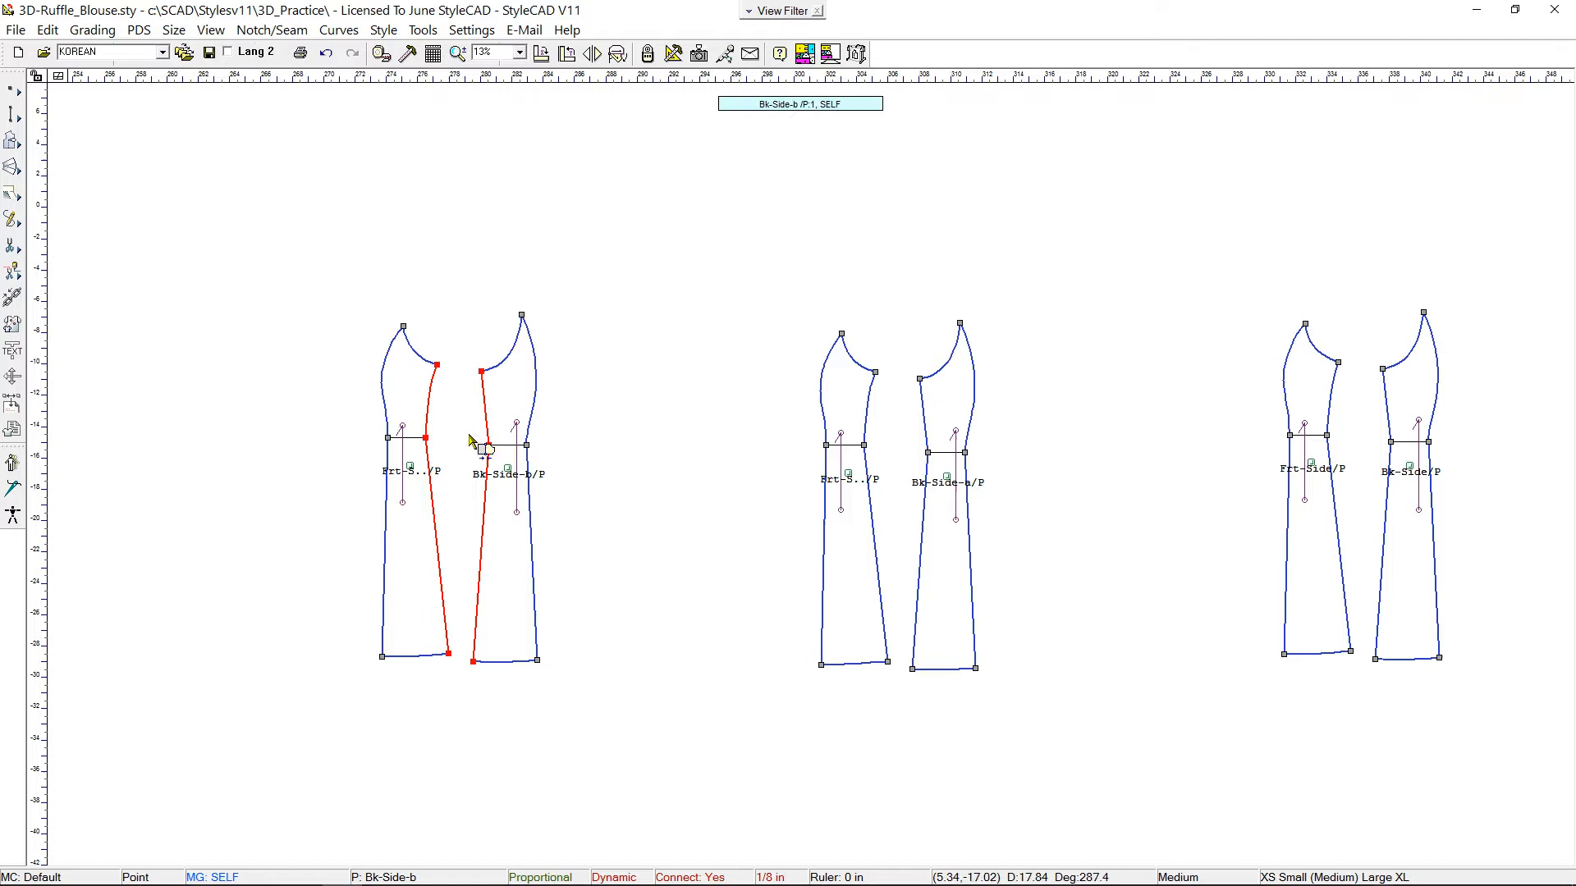
{"action": "left_click", "coordinate": [488, 373]}
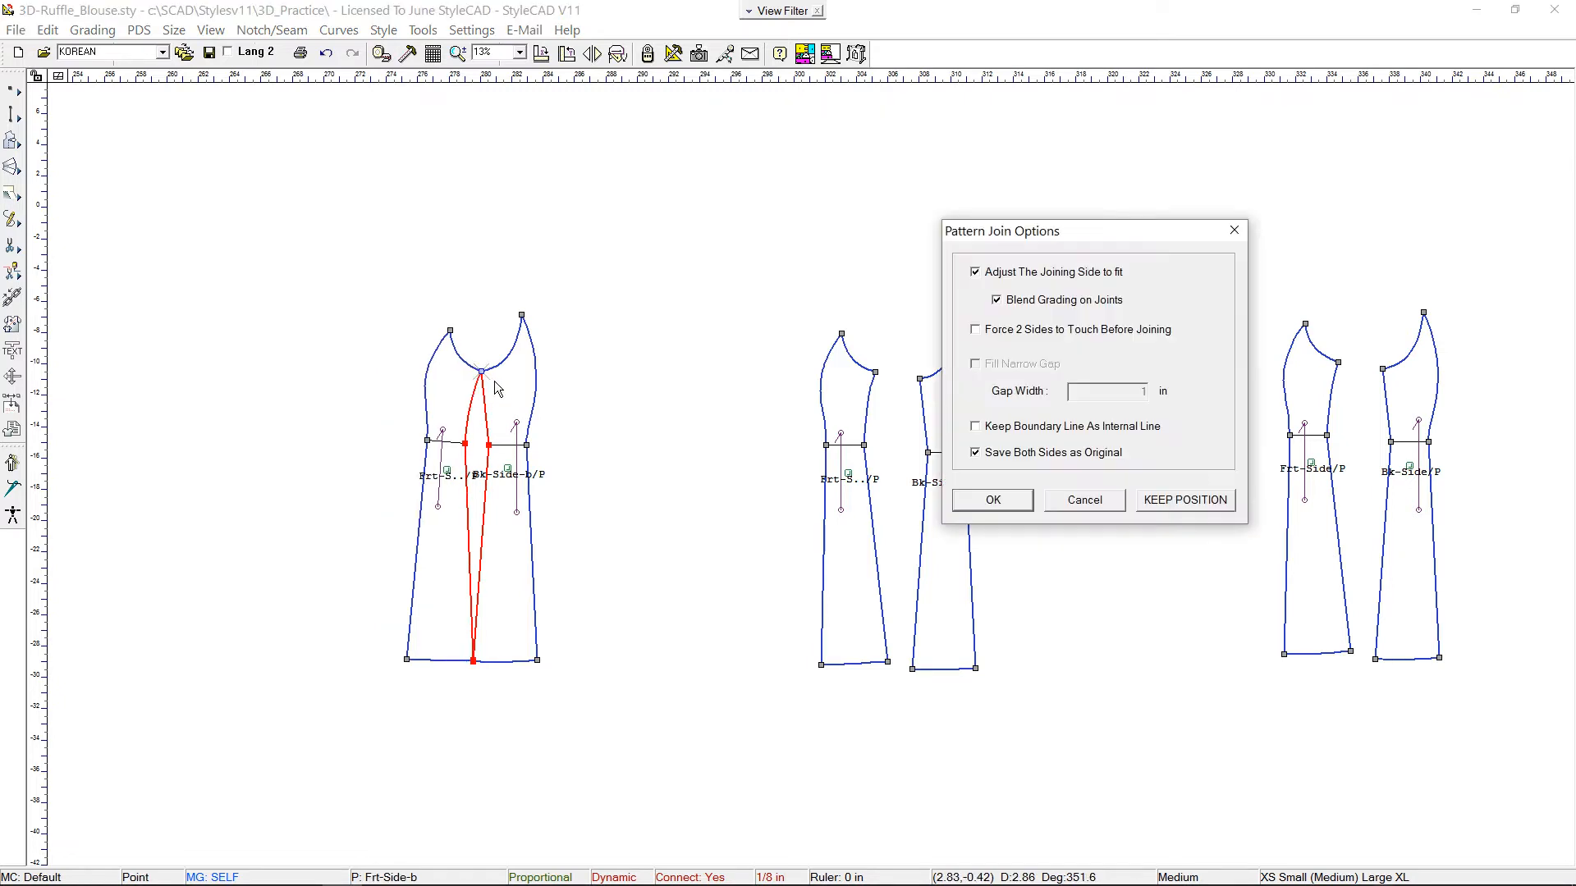
{"action": "left_click", "coordinate": [994, 500]}
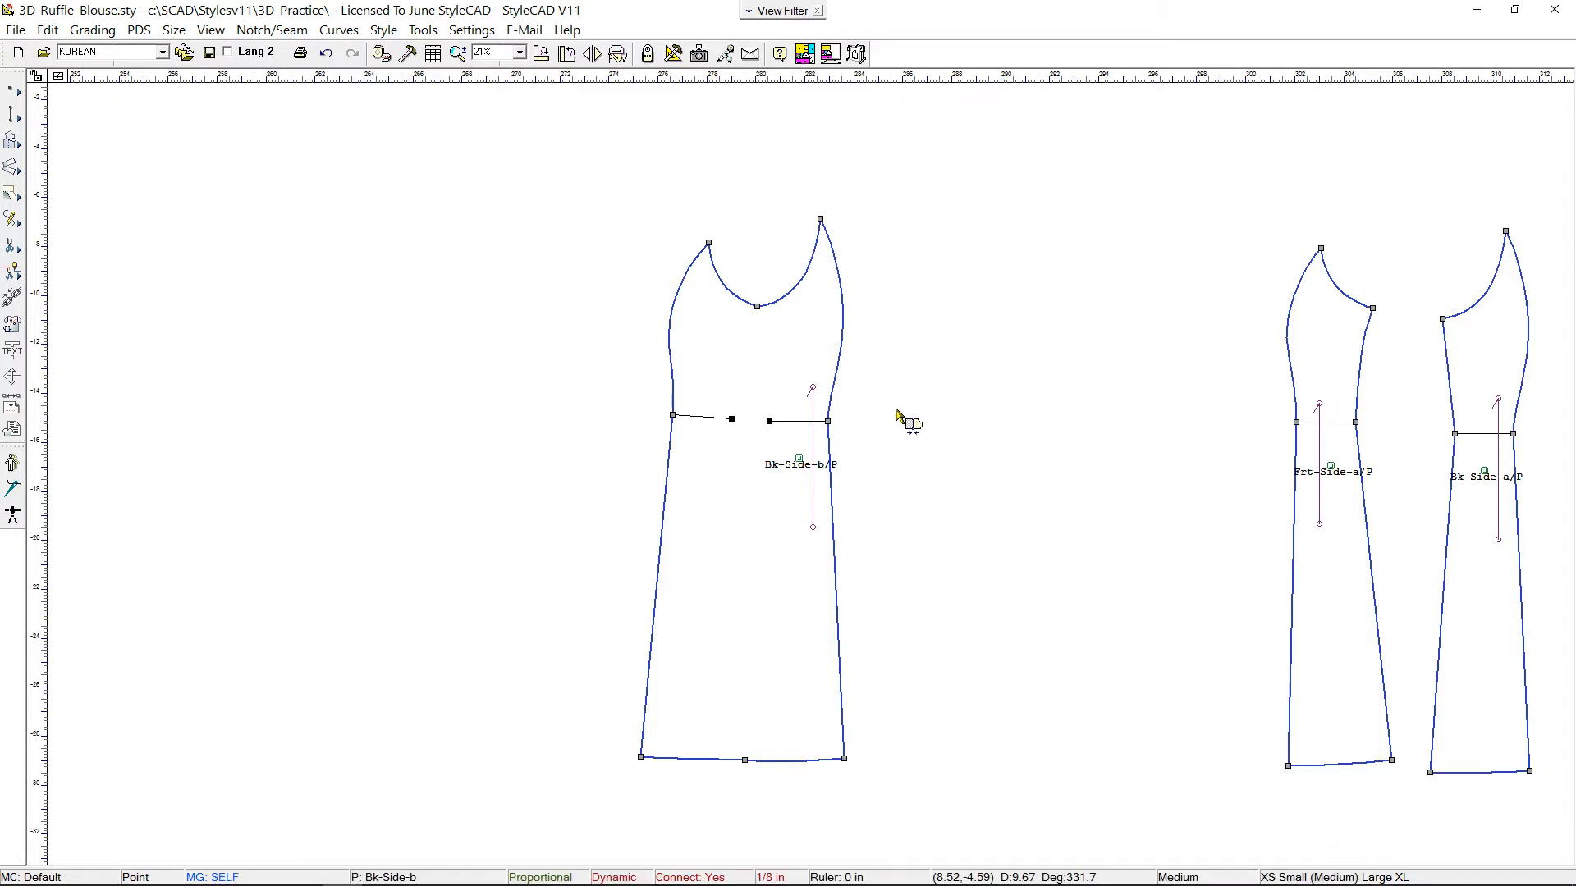
Copy the original side panel pair's area (Ctrl+C) as the target reference.
{"action": "key", "text": "Home"}
{"action": "left_click_drag", "start_coordinate": [1173, 363], "coordinate": [1338, 621]}
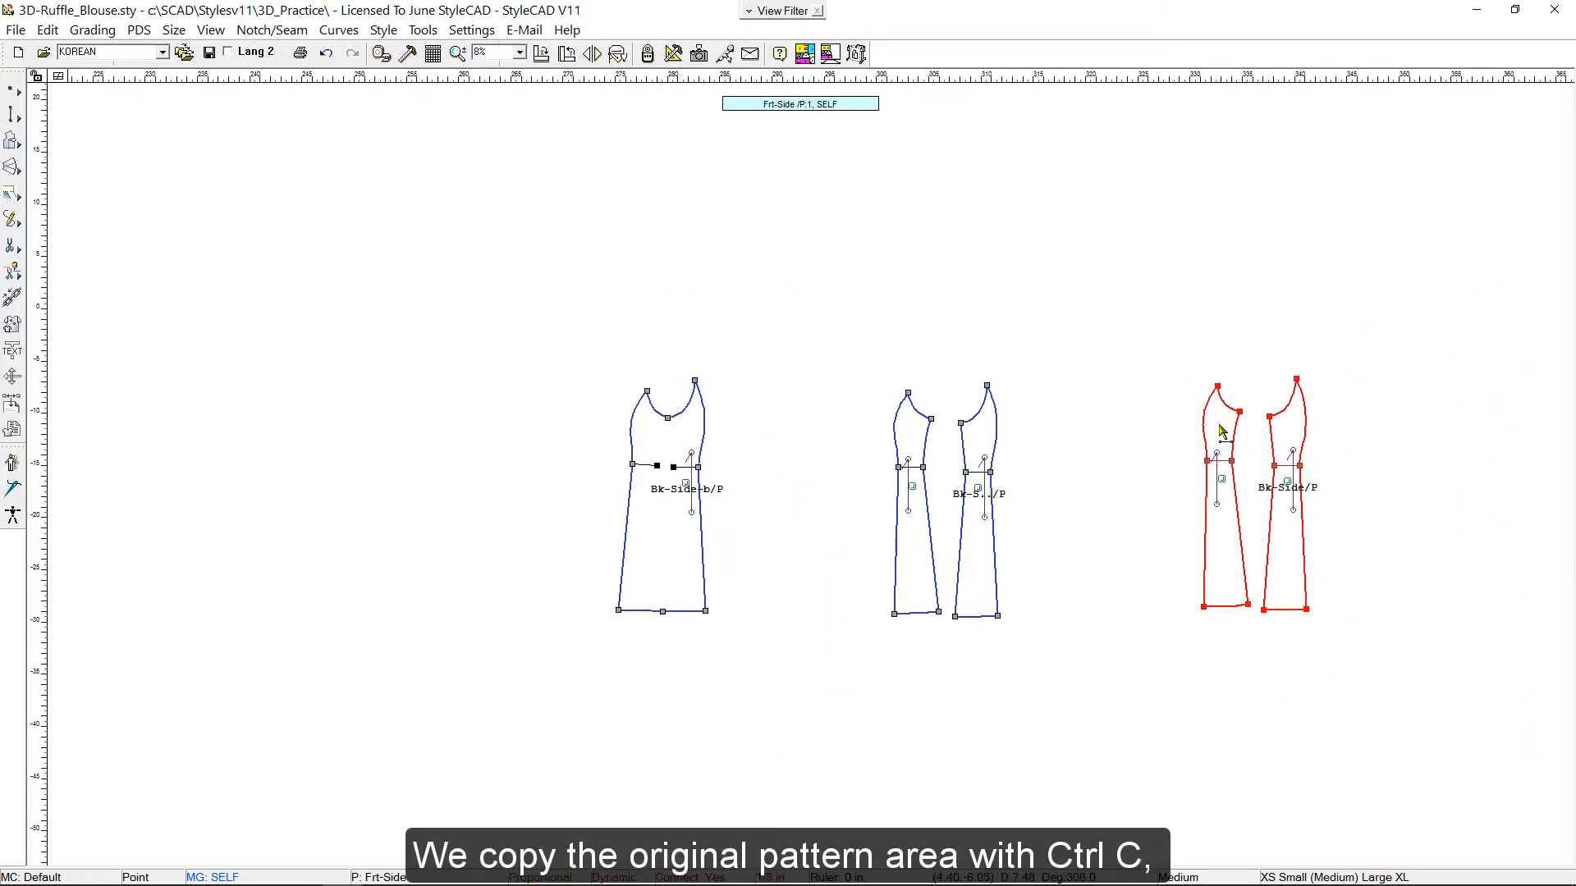
{"action": "key", "text": "ctrl+c"}
{"action": "scroll", "coordinate": [650, 457], "scroll_direction": "up", "scroll_amount": 5}
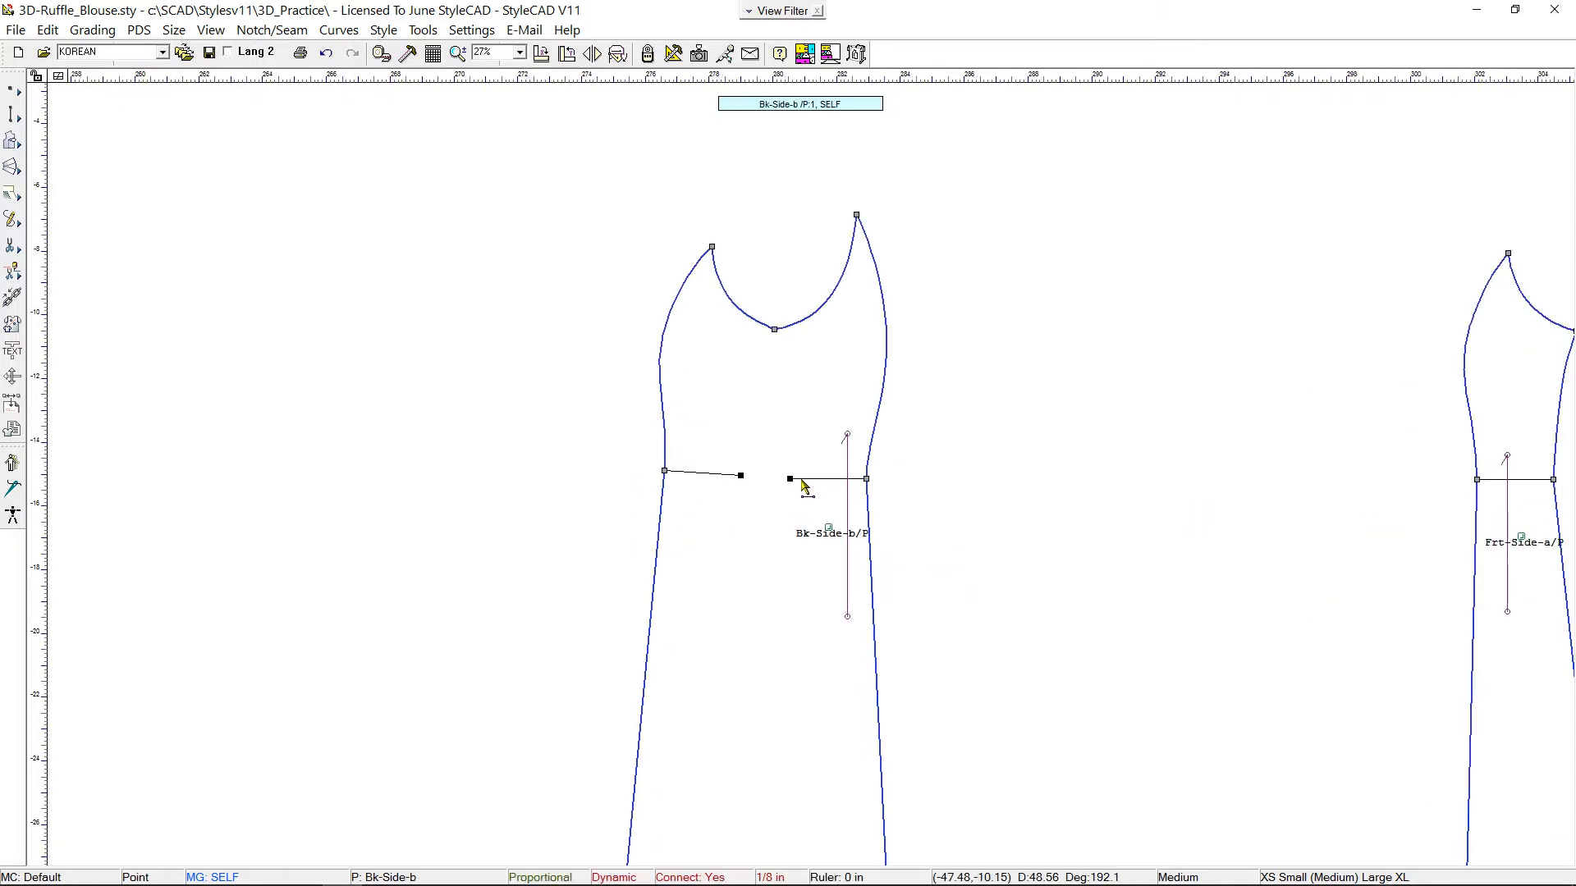
{"action": "scroll", "coordinate": [788, 392], "scroll_direction": "up", "scroll_amount": 3}
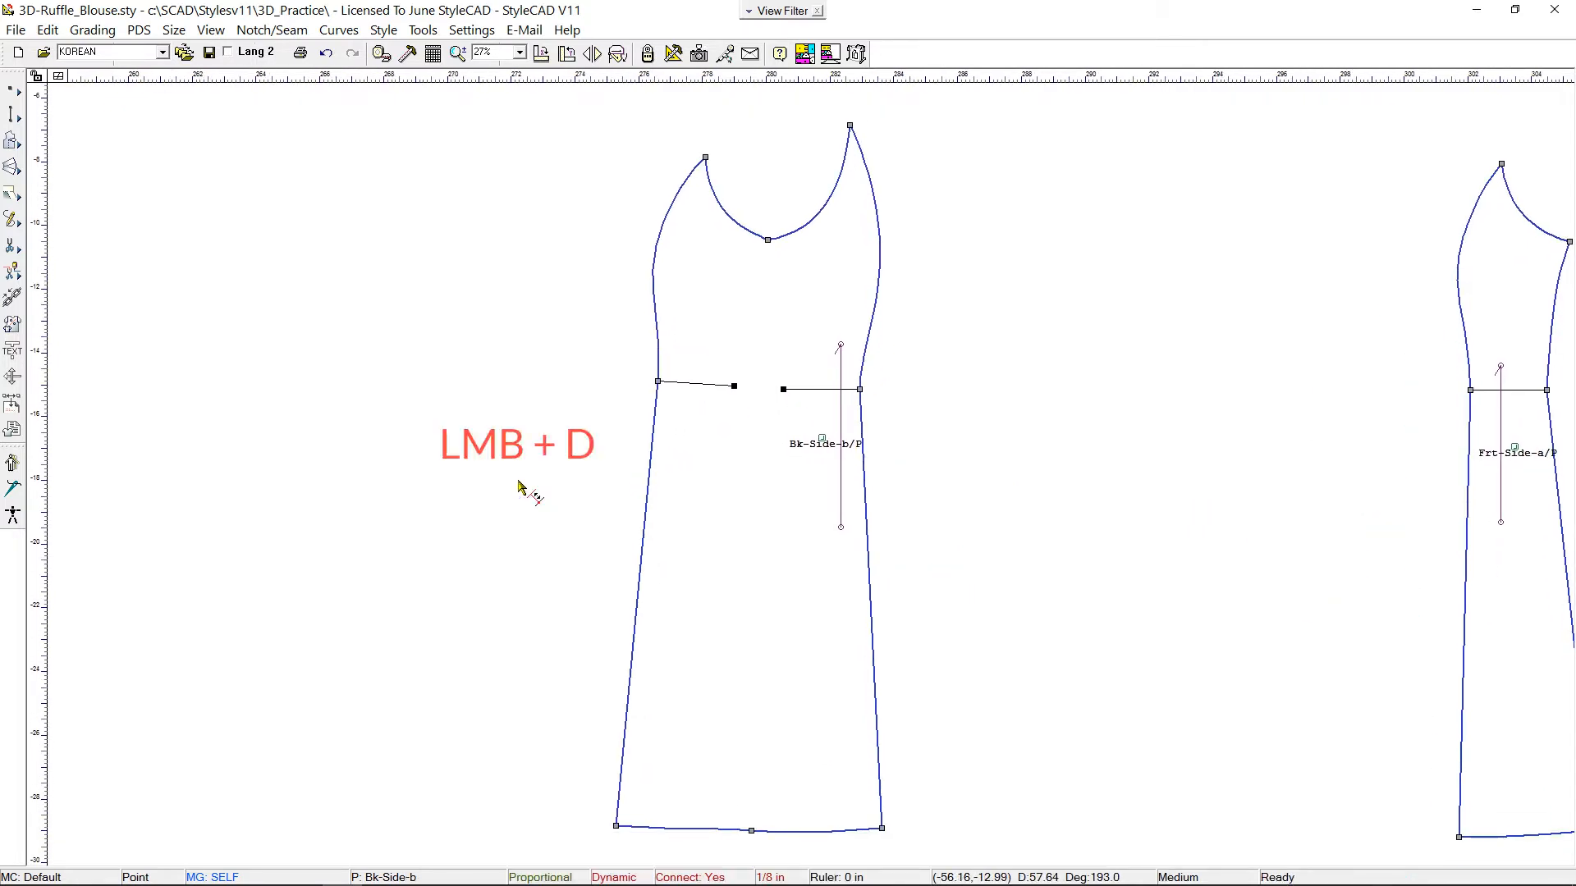
Distance Adjust the joined waist to the pasted area, Both Sides Point/Section, and apply.
{"action": "key", "text": "d"}
{"action": "left_click_drag", "start_coordinate": [656, 385], "coordinate": [863, 392]}
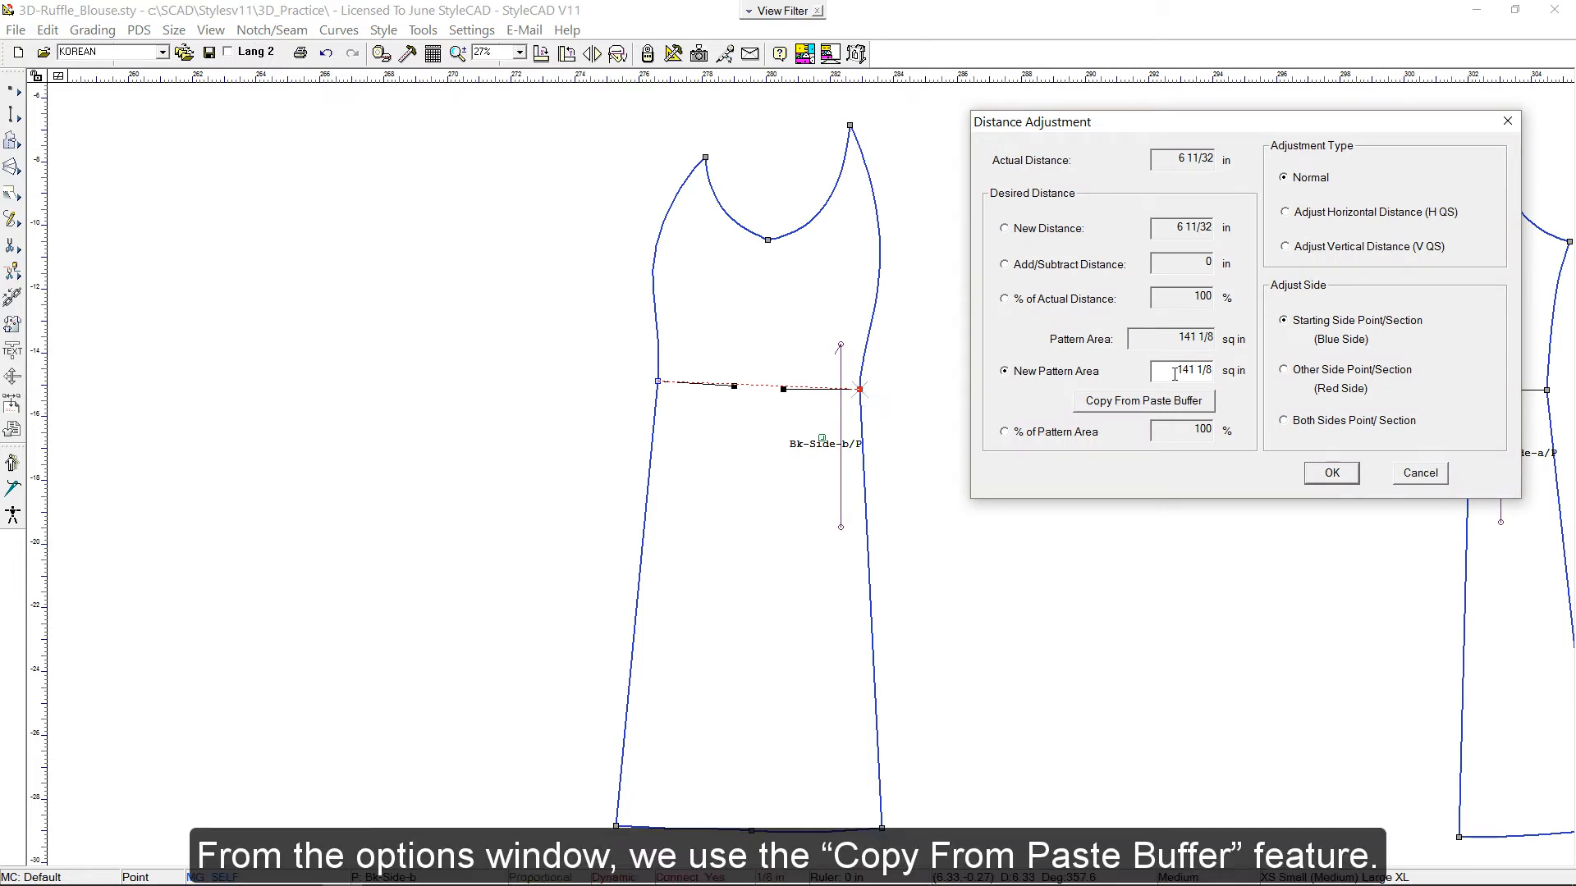
{"action": "left_click", "coordinate": [1192, 405]}
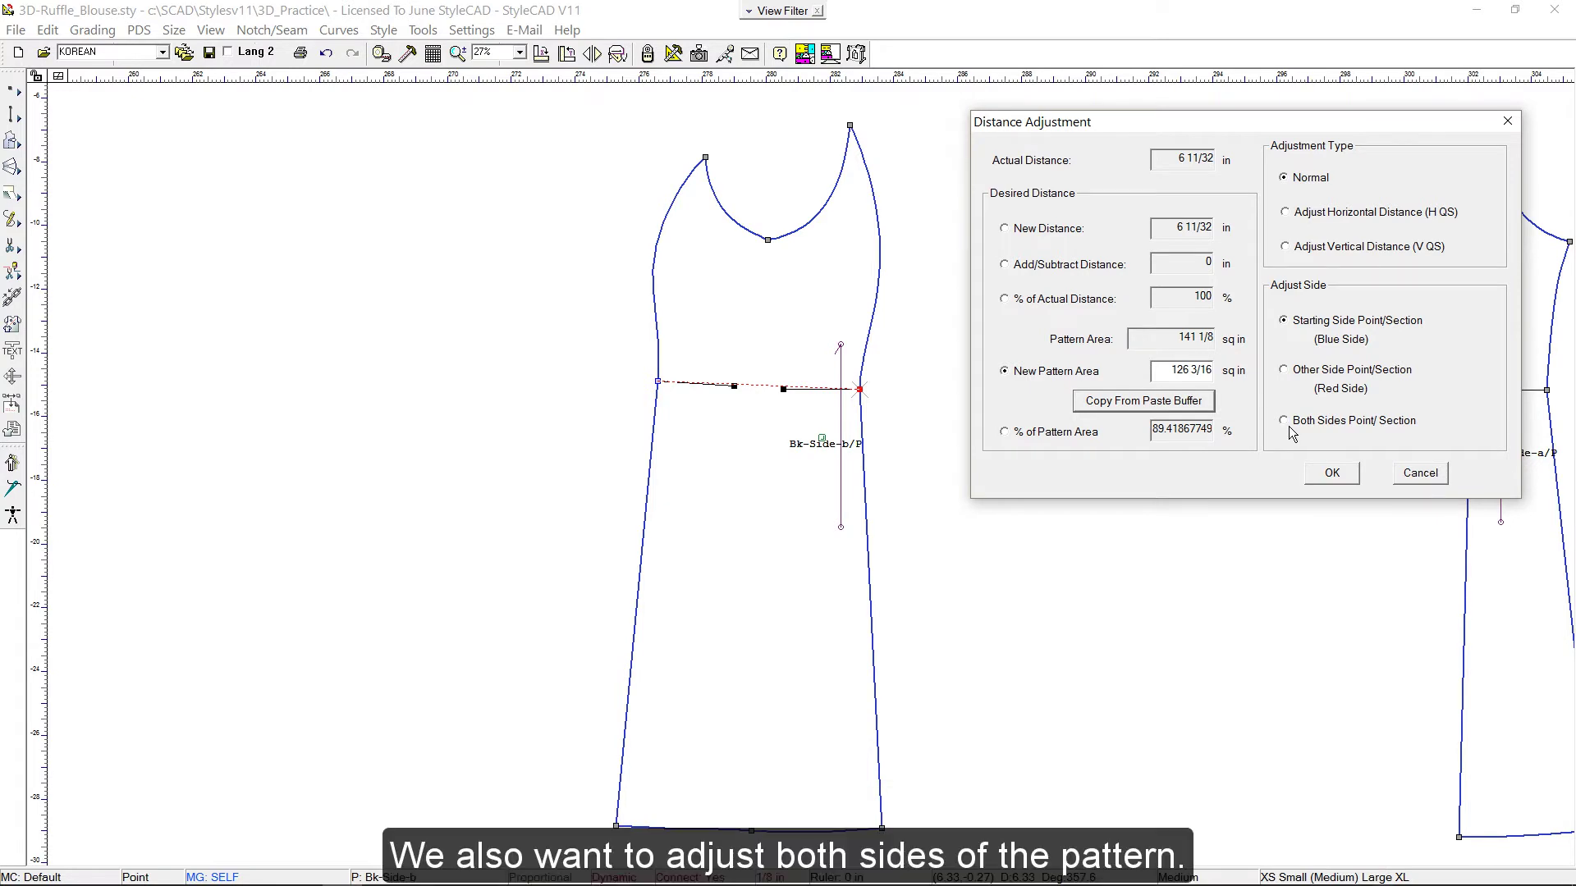
{"action": "left_click", "coordinate": [1284, 422]}
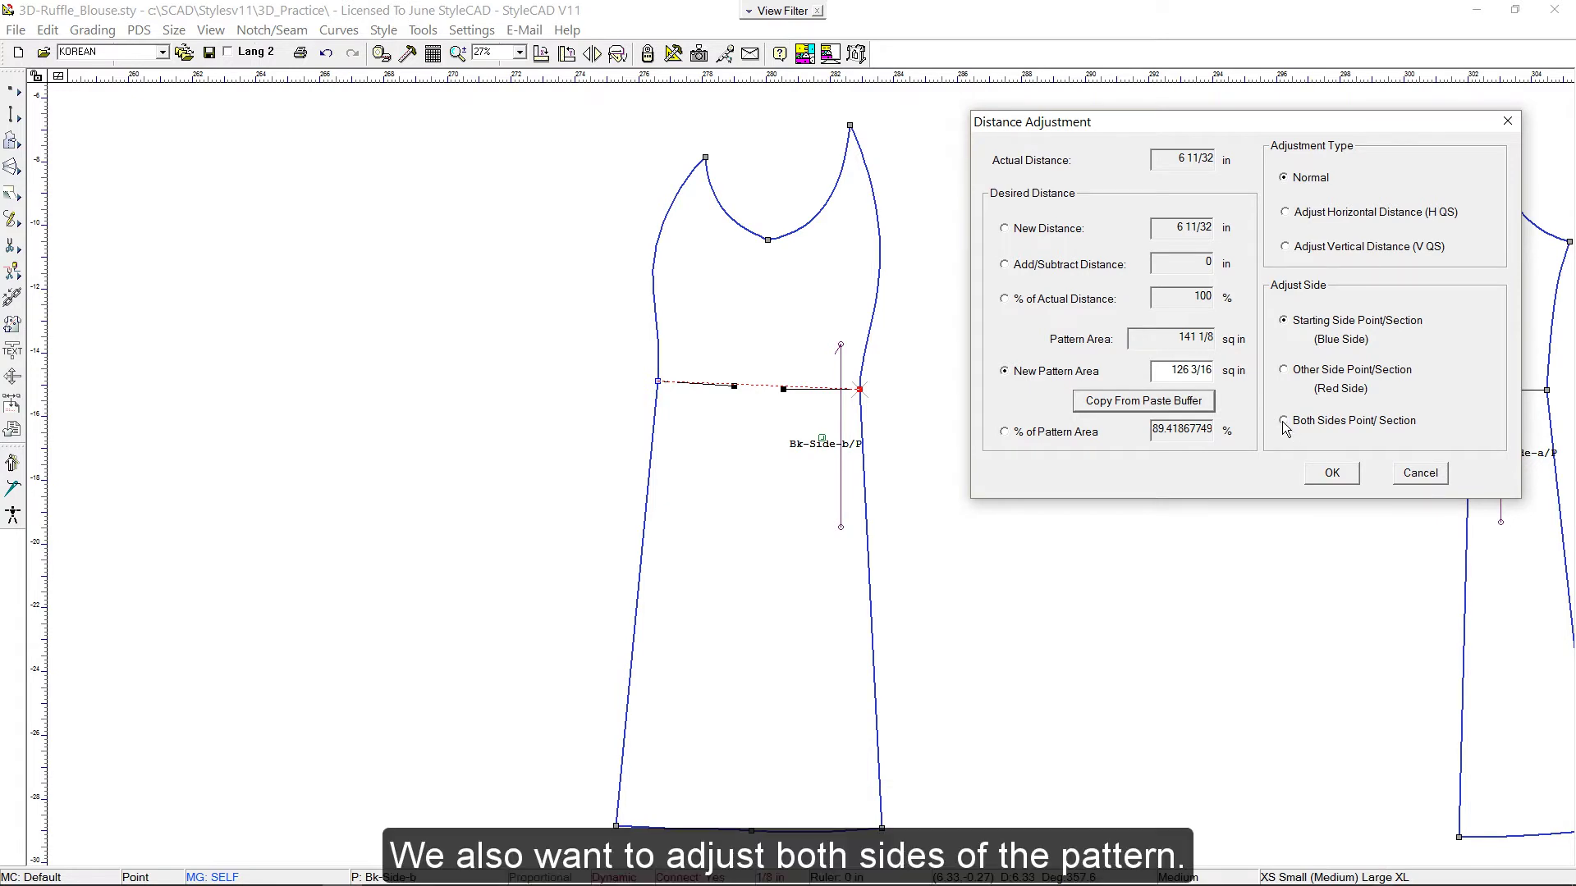
{"action": "left_click", "coordinate": [1331, 475]}
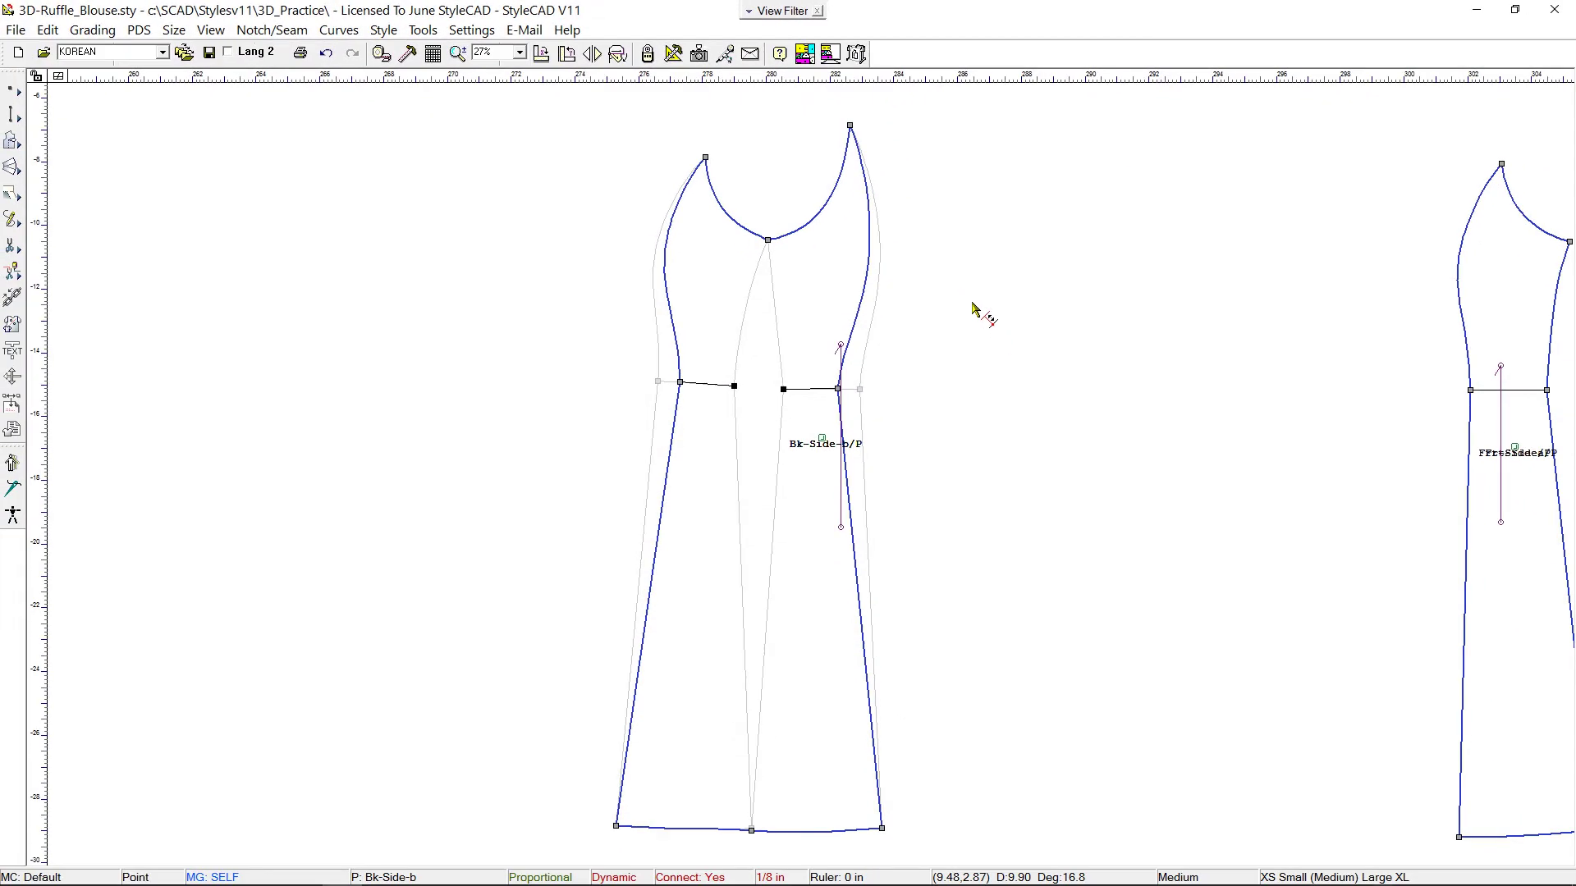
{"action": "scroll", "coordinate": [973, 312], "scroll_direction": "down", "scroll_amount": 2}
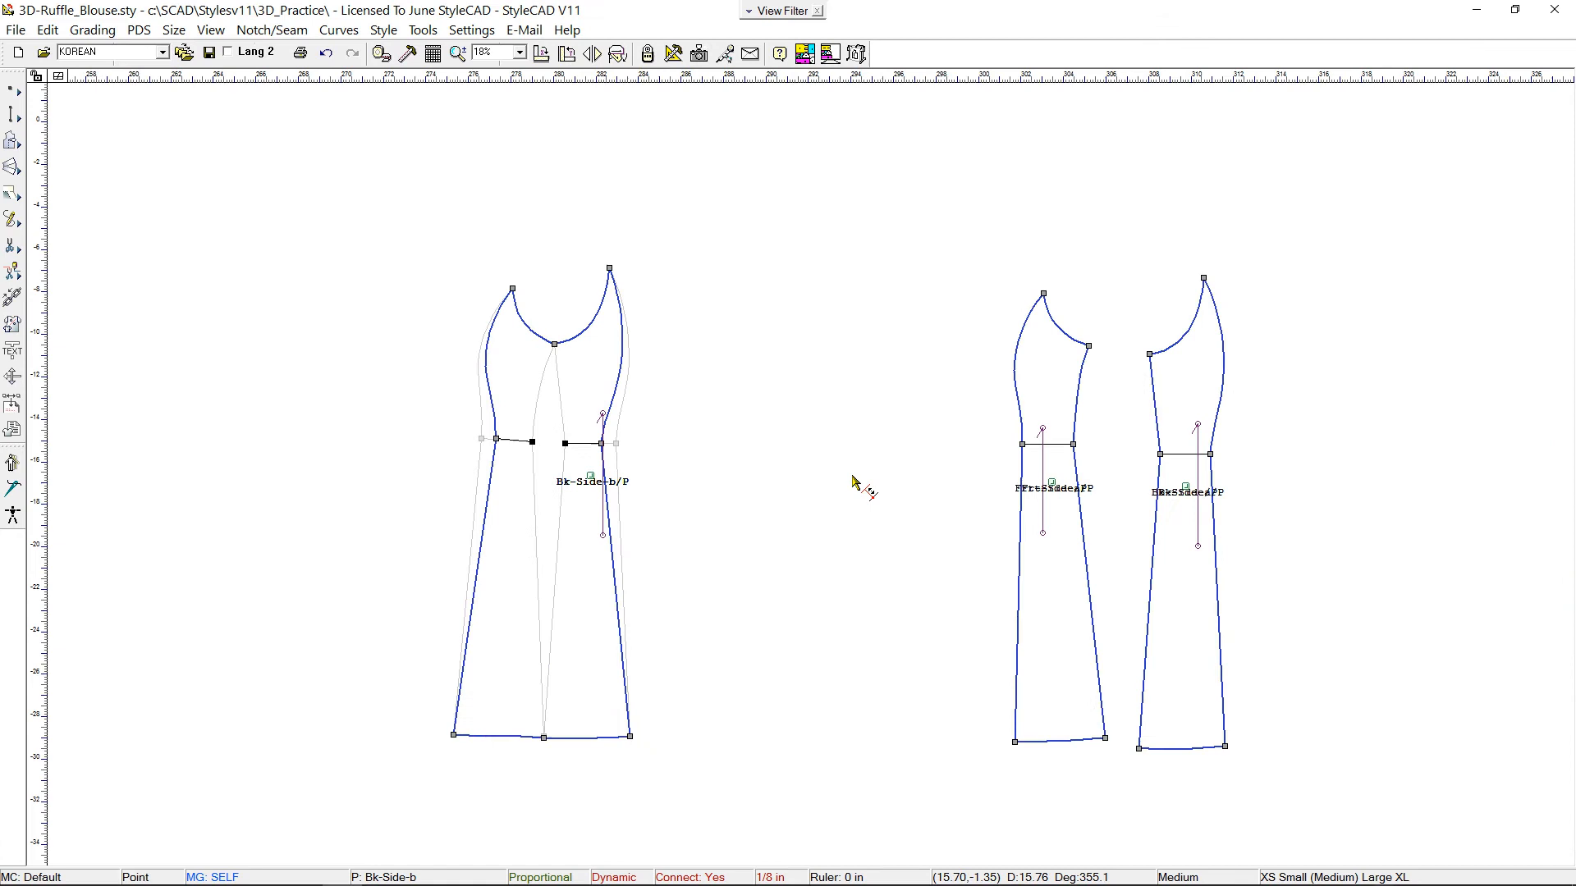
Add a point on the front and back armhole curves of the middle pair with the C quickStep.
{"action": "left_click_drag", "start_coordinate": [862, 480], "coordinate": [701, 487]}
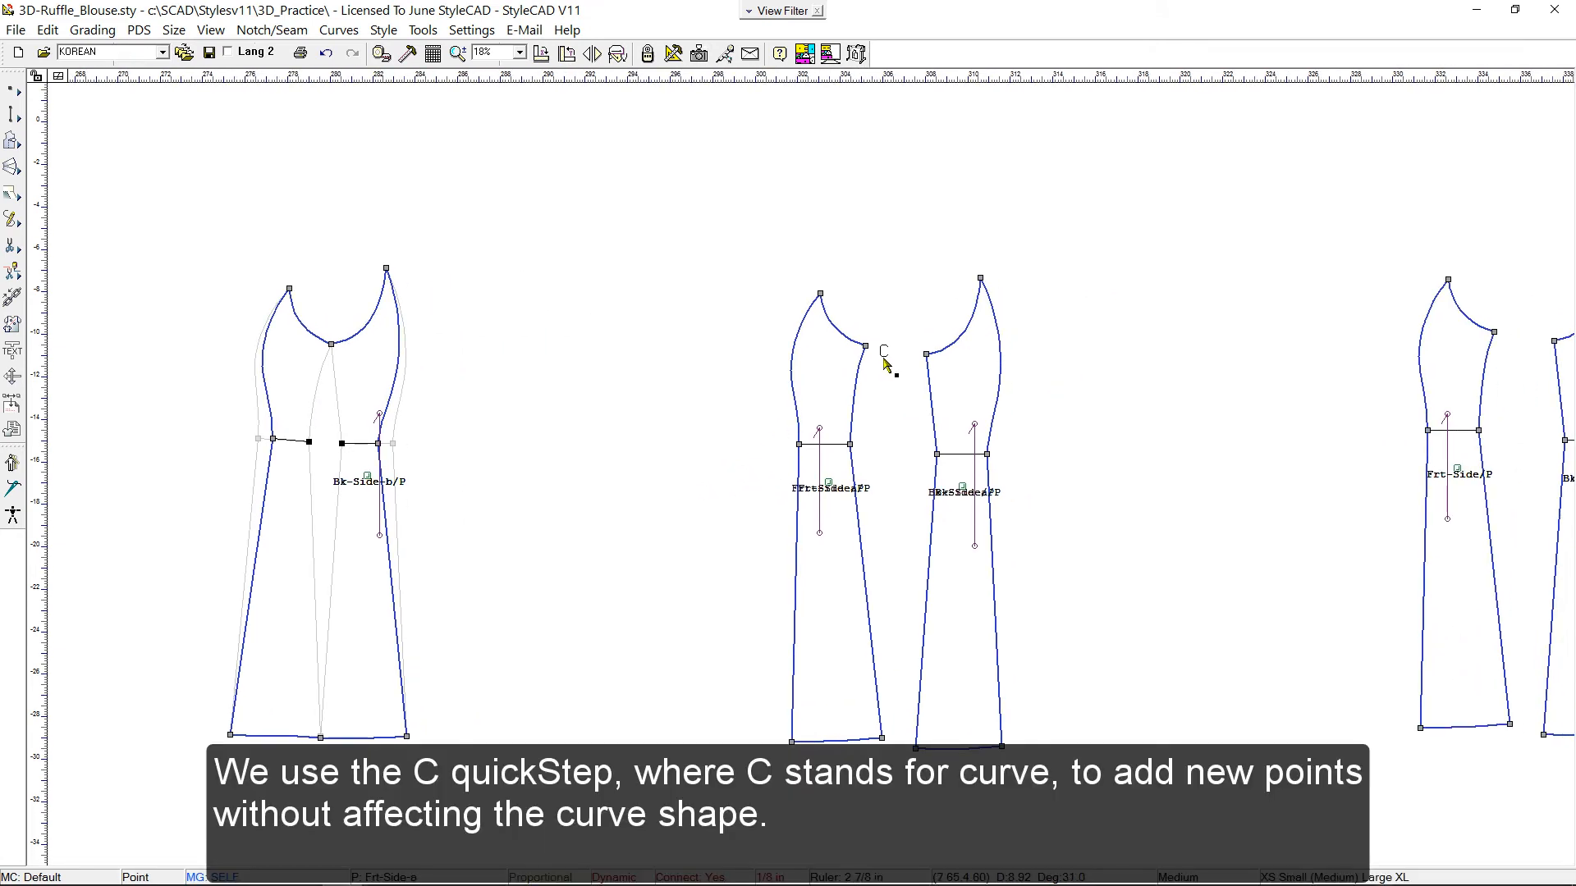
{"action": "scroll", "coordinate": [887, 362], "scroll_direction": "up", "scroll_amount": 3}
{"action": "left_click", "coordinate": [630, 417]}
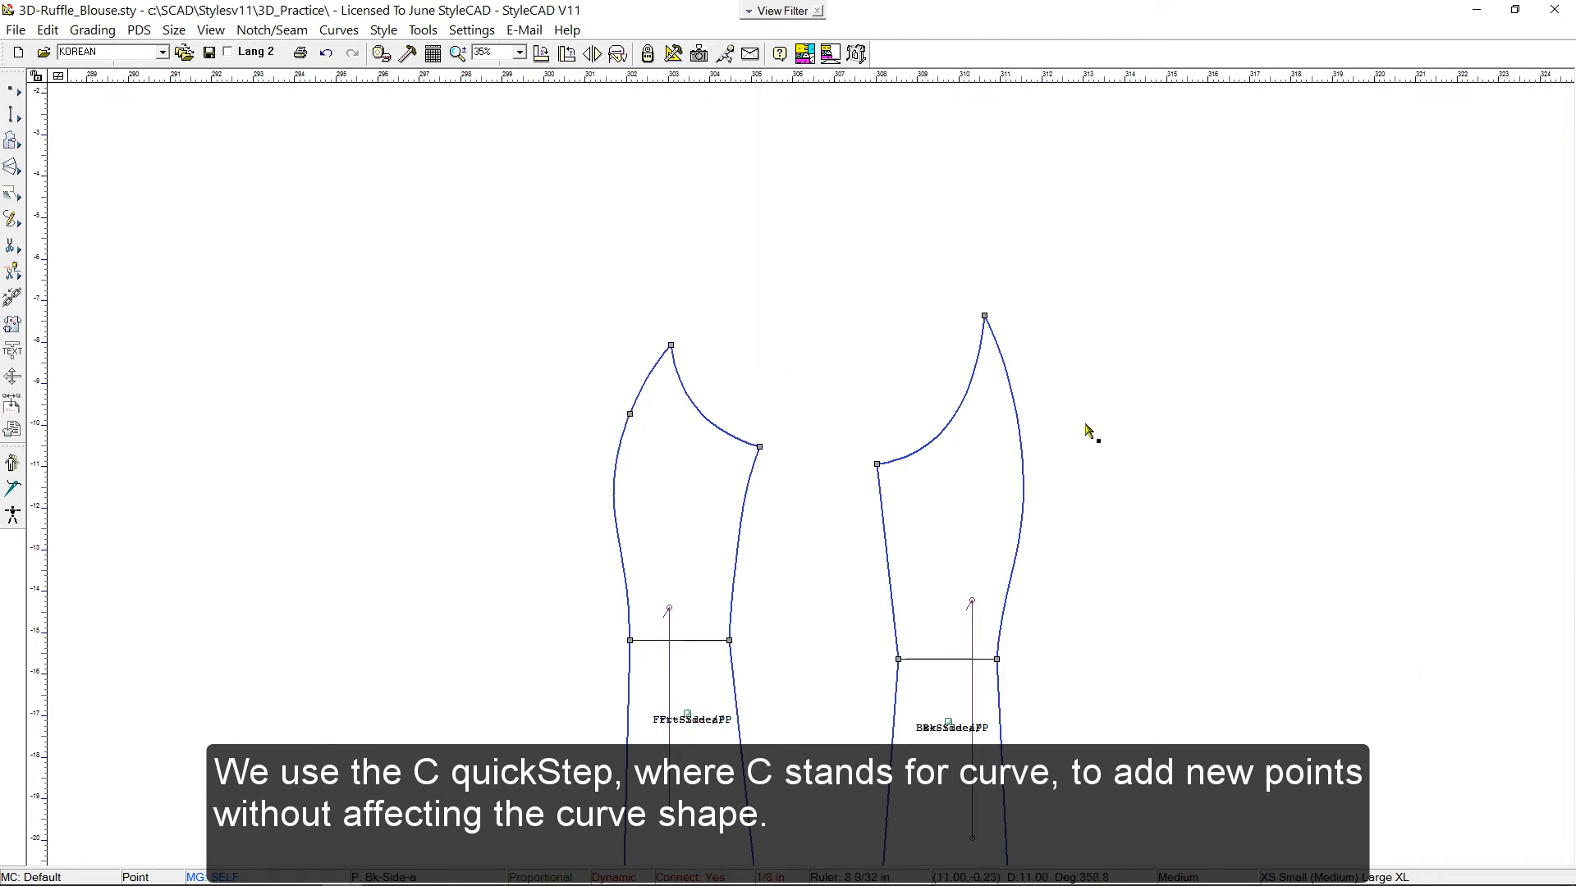
{"action": "left_click", "coordinate": [1020, 420]}
{"action": "scroll", "coordinate": [654, 456], "scroll_direction": "down", "scroll_amount": 3}
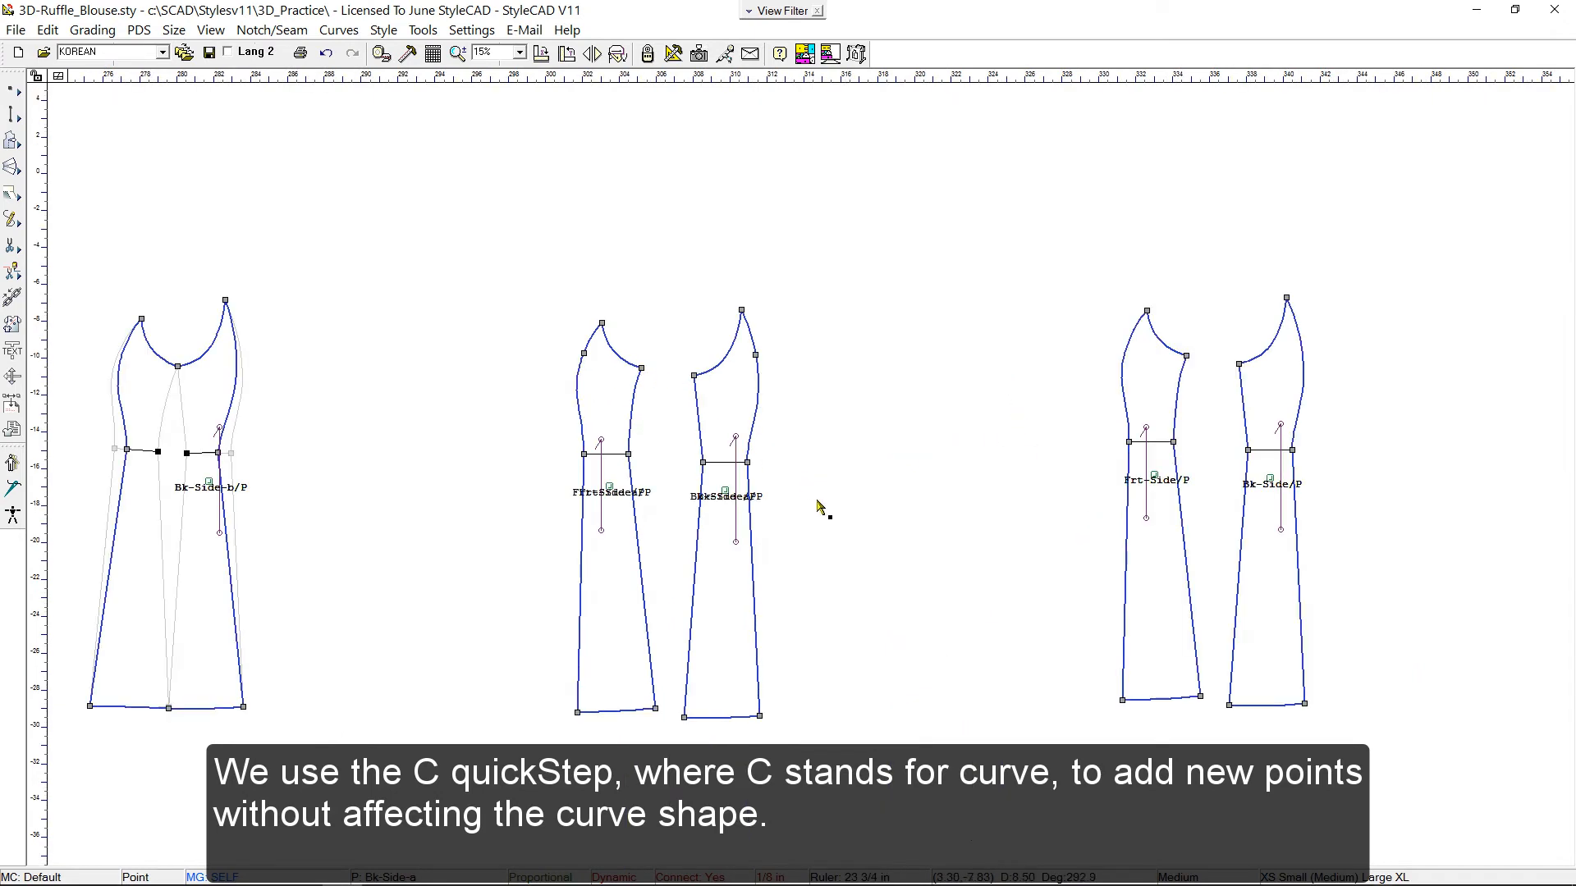
Join the middle front and back panels along their side seam into one pattern.
{"action": "left_click_drag", "start_coordinate": [837, 315], "coordinate": [905, 689]}
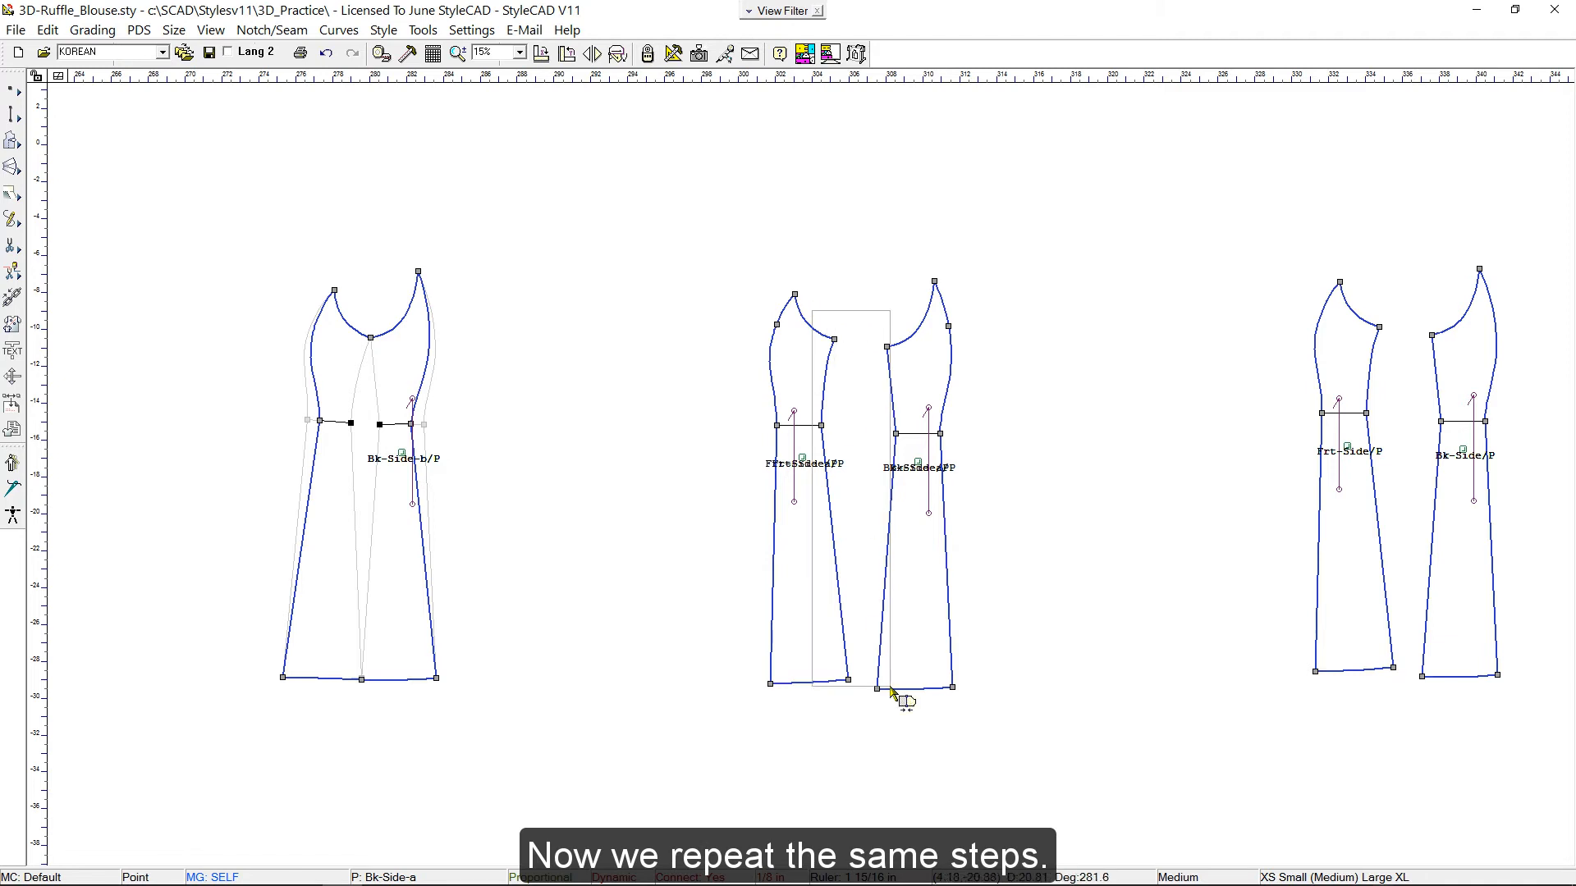
{"action": "left_click", "coordinate": [837, 342]}
{"action": "left_click", "coordinate": [889, 352]}
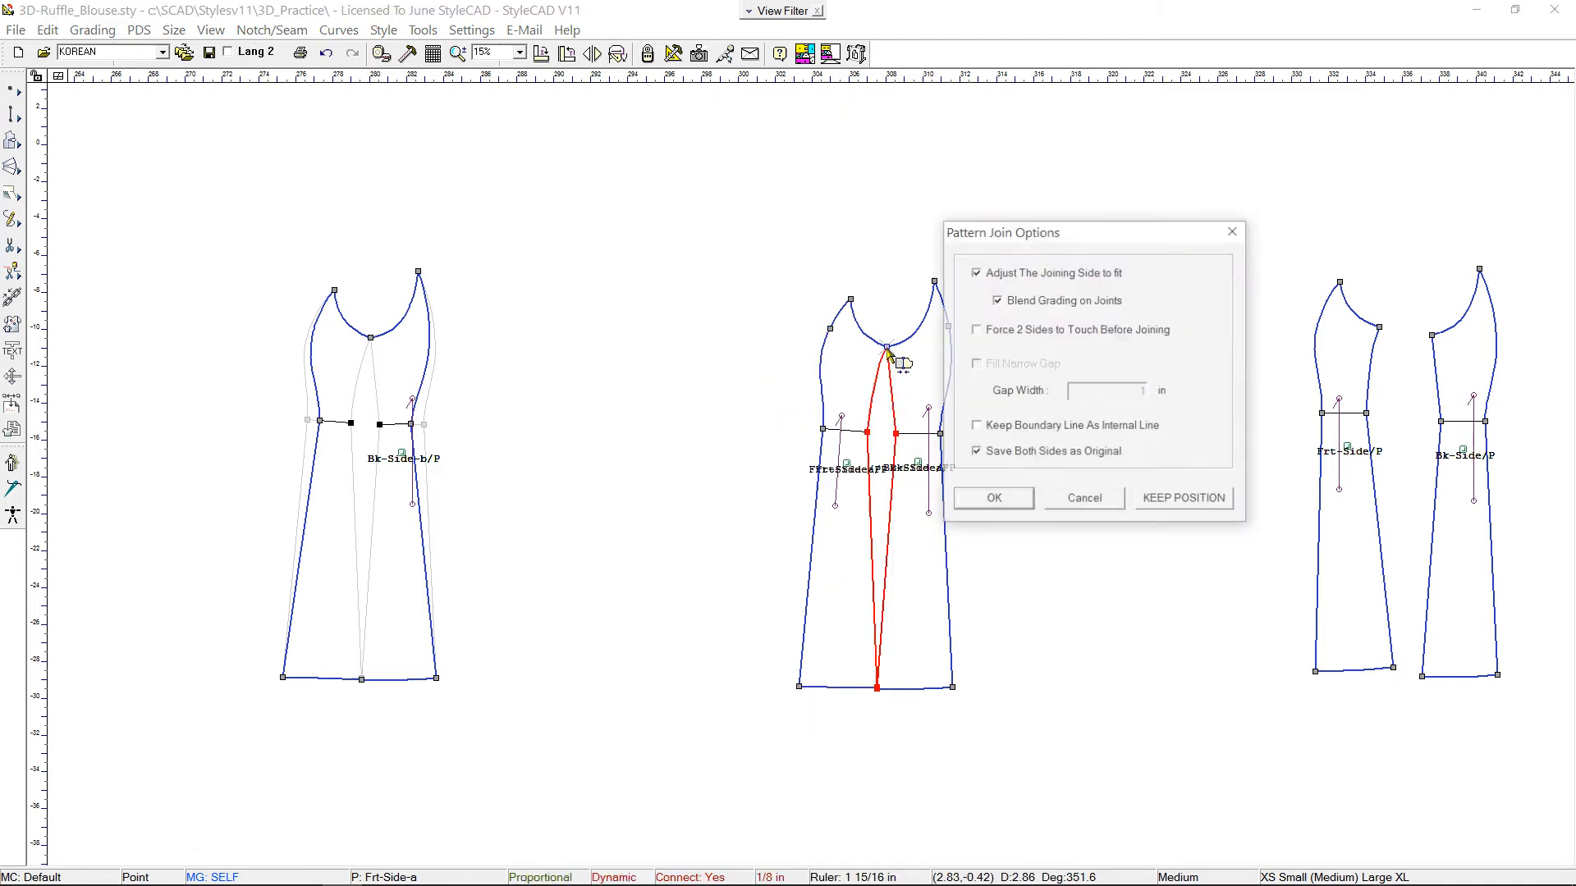
{"action": "left_click", "coordinate": [994, 500]}
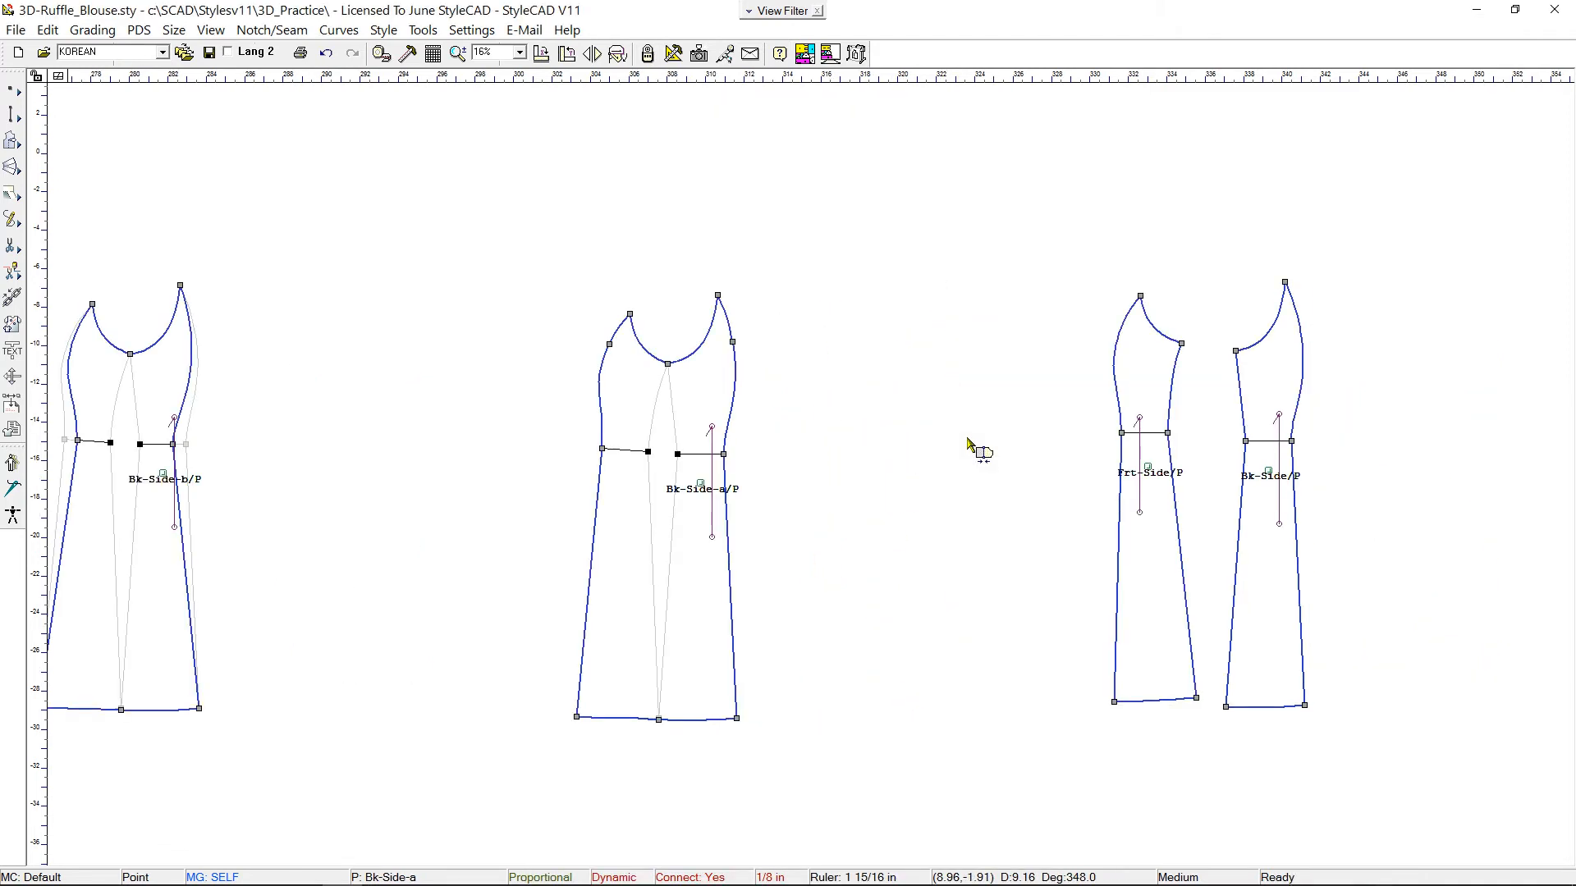
Copy the original pair's area and Distance Adjust the middle waist to it on both sides.
{"action": "left_click_drag", "start_coordinate": [1079, 269], "coordinate": [1342, 554]}
{"action": "scroll", "coordinate": [918, 591], "scroll_direction": "up", "scroll_amount": 1}
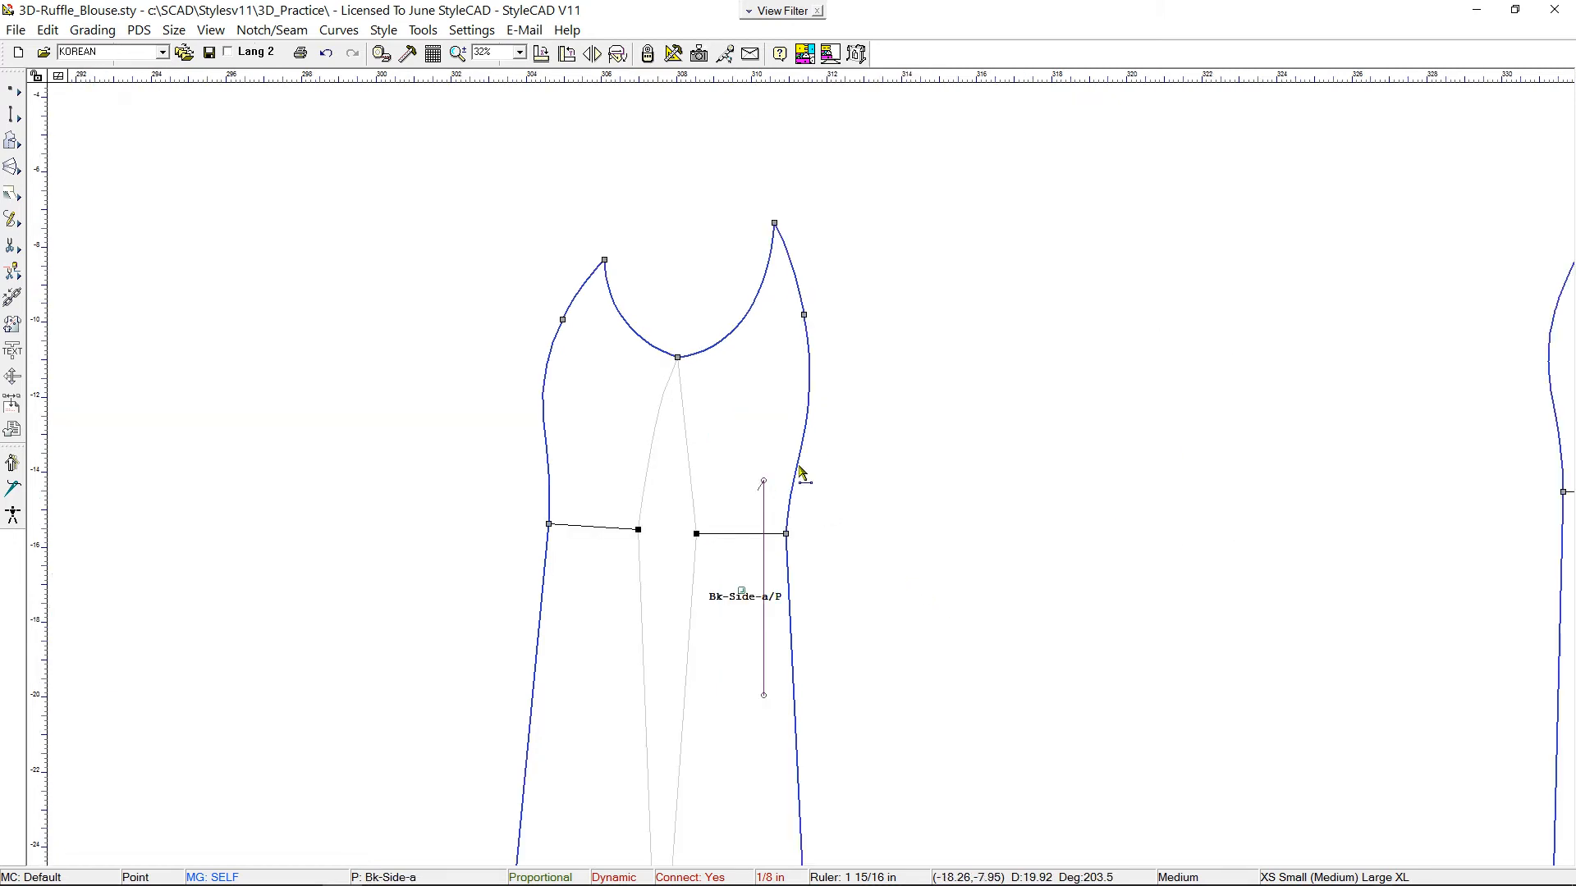
{"action": "left_click", "coordinate": [789, 541]}
{"action": "left_click", "coordinate": [1143, 401]}
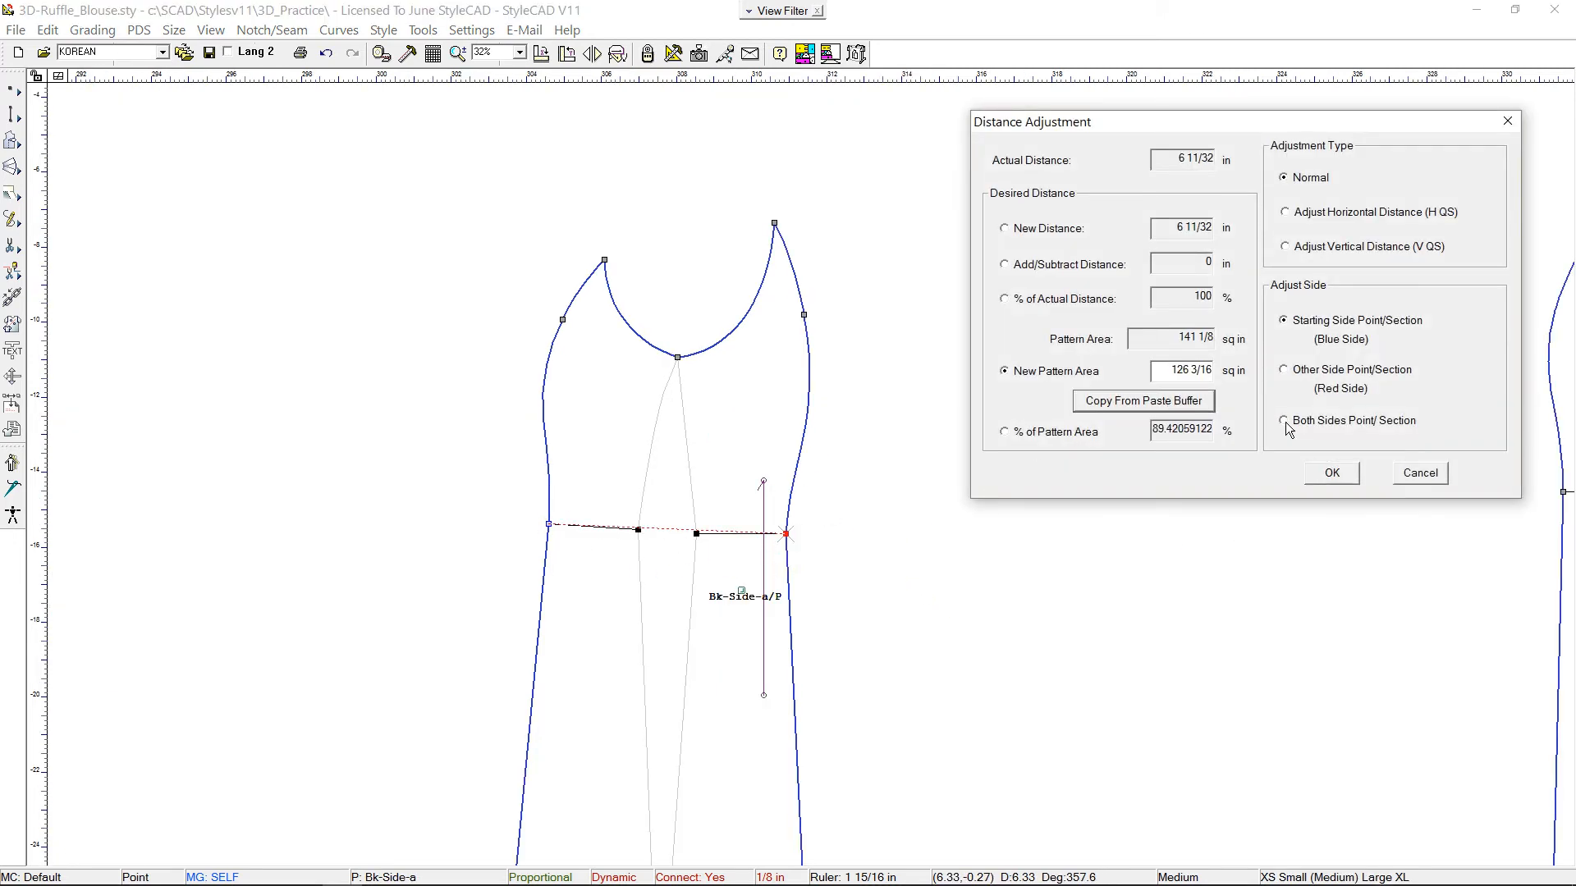
{"action": "left_click", "coordinate": [1333, 473]}
{"action": "scroll", "coordinate": [1336, 481], "scroll_direction": "down", "scroll_amount": 1}
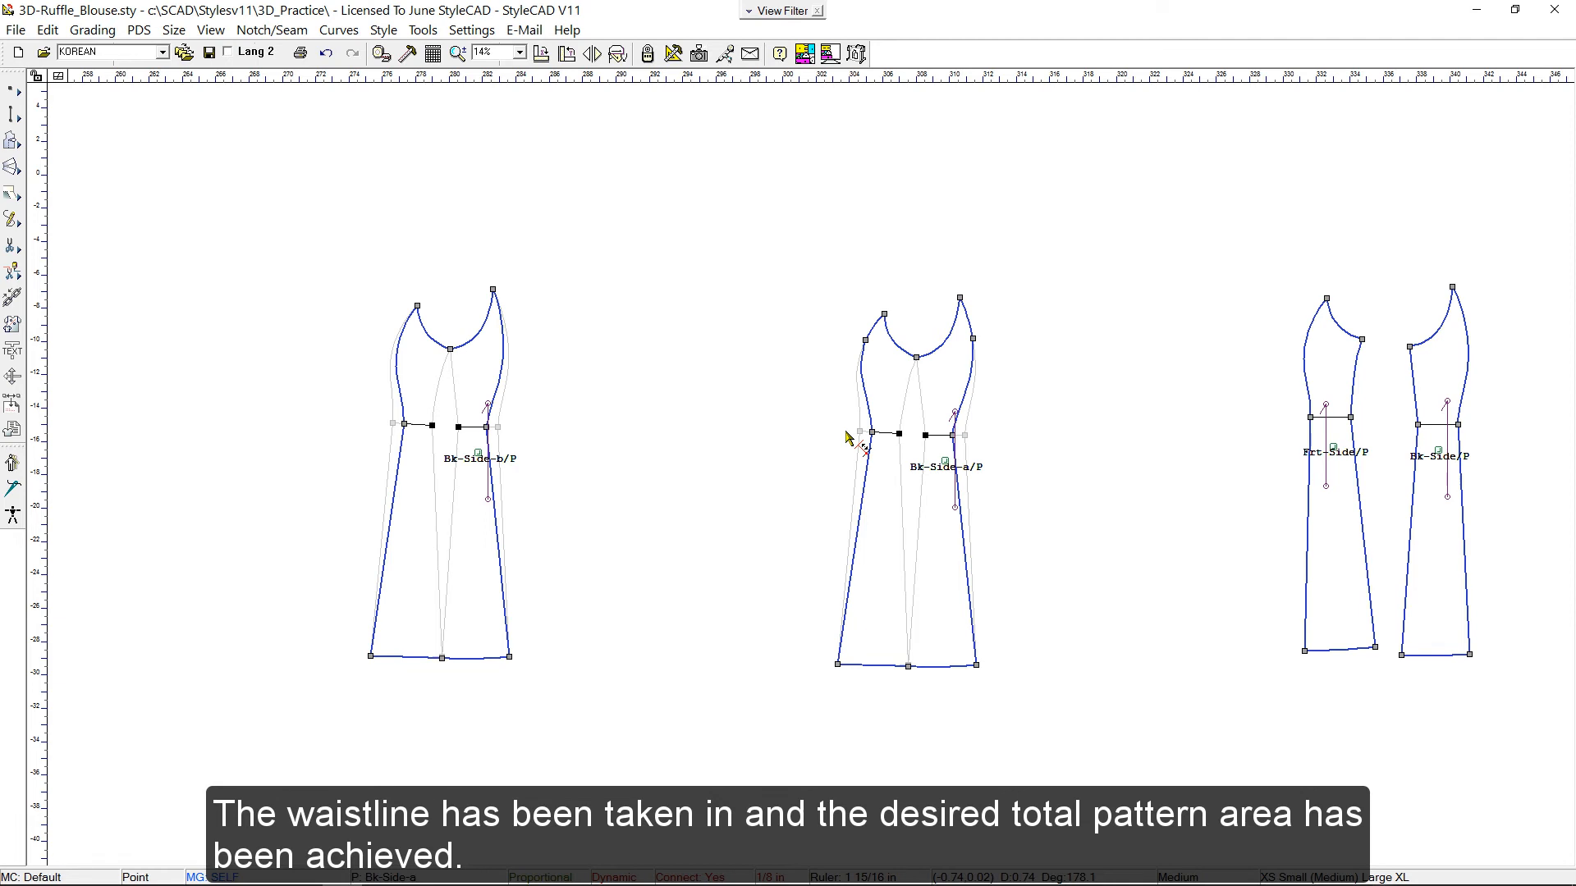
{"action": "scroll", "coordinate": [640, 419], "scroll_direction": "up", "scroll_amount": 1}
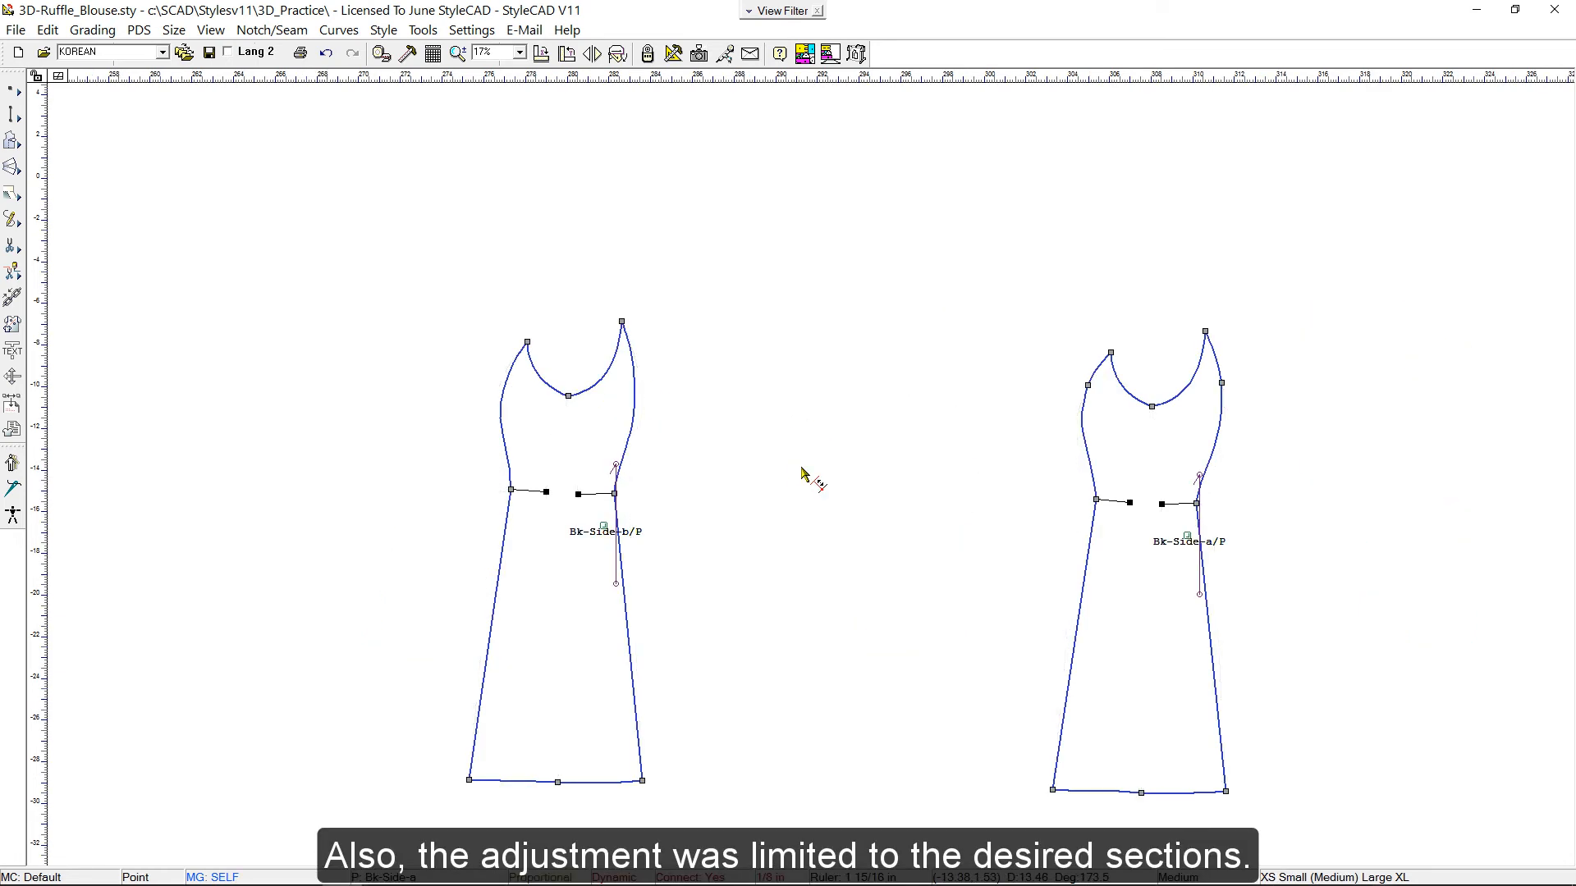
Show the left joined pattern's Pattern Properties (area 126 3/16 sq in) and move the dialog to the top.
{"action": "right_click", "coordinate": [564, 394]}
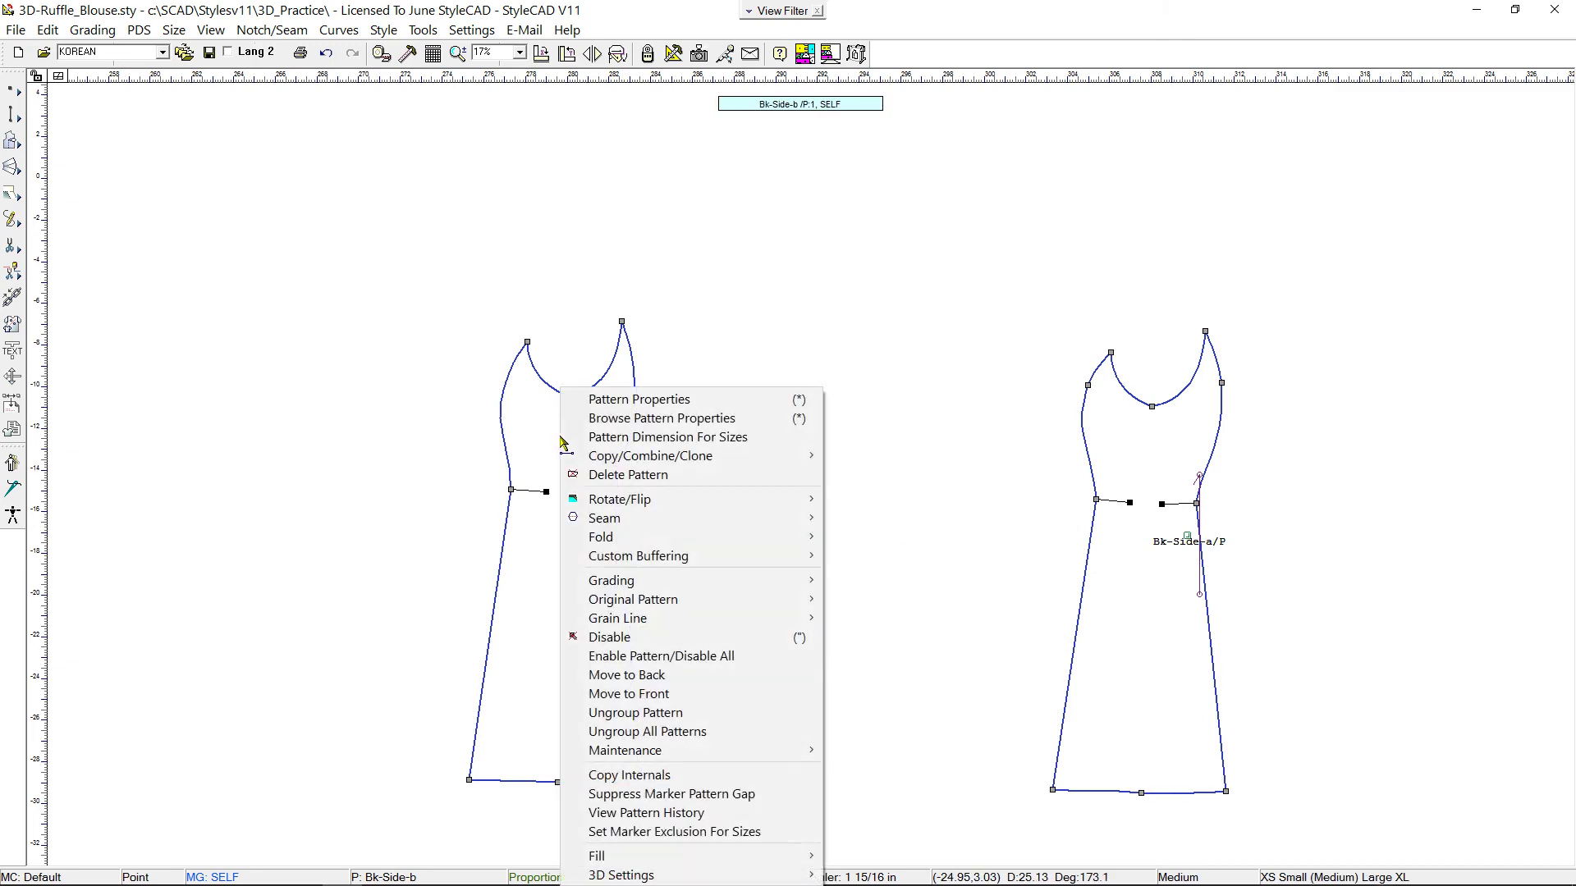
{"action": "left_click", "coordinate": [639, 400]}
{"action": "left_click_drag", "start_coordinate": [677, 160], "coordinate": [887, 76]}
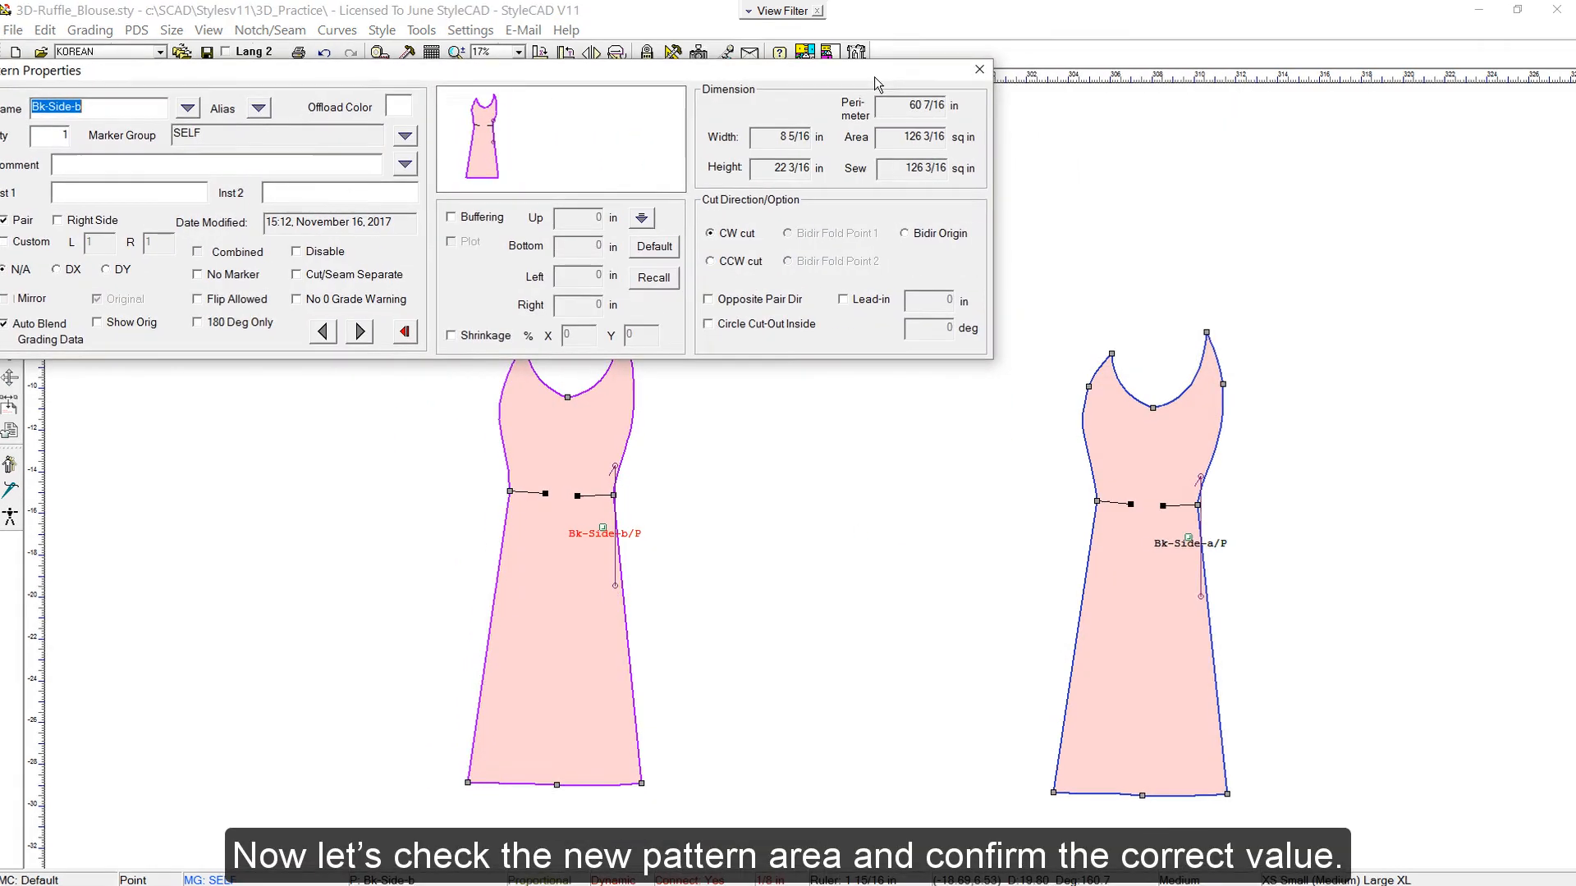